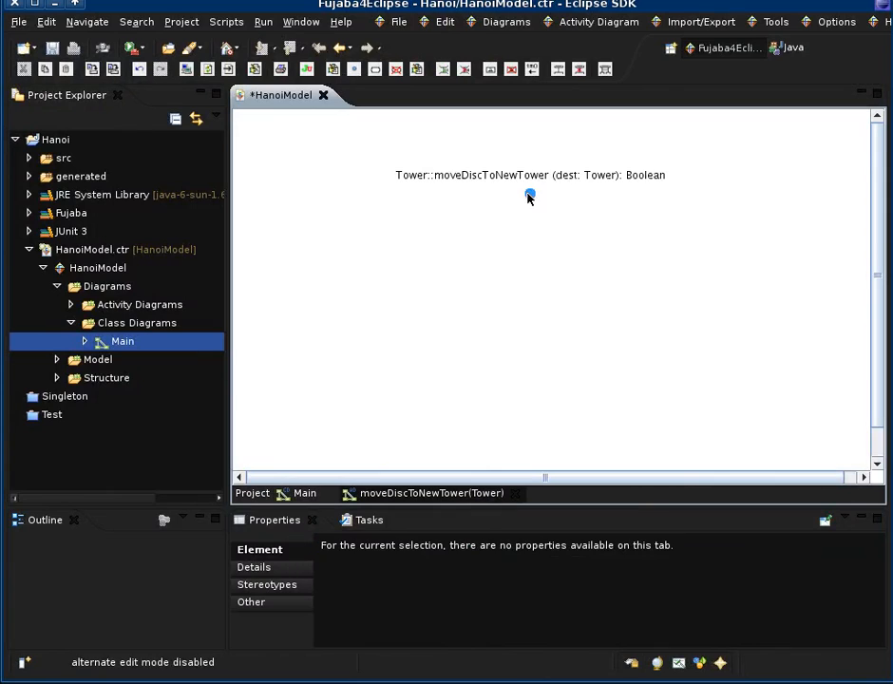
Append a story pattern containing the this object after the start activity and move it below the method signature
{"action": "mouse_move", "coordinate": [562, 205]}
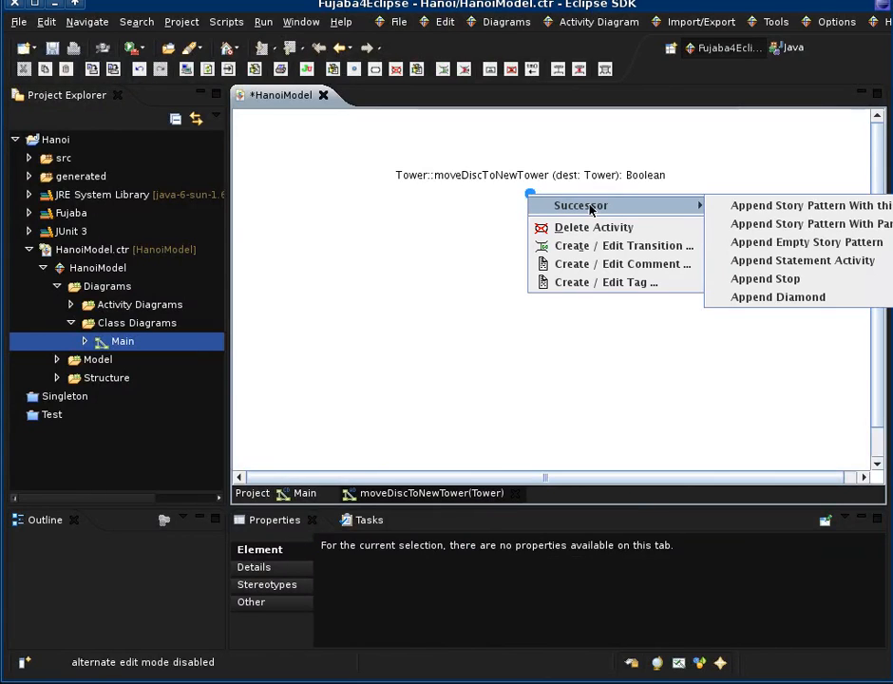
{"action": "left_click", "coordinate": [784, 210]}
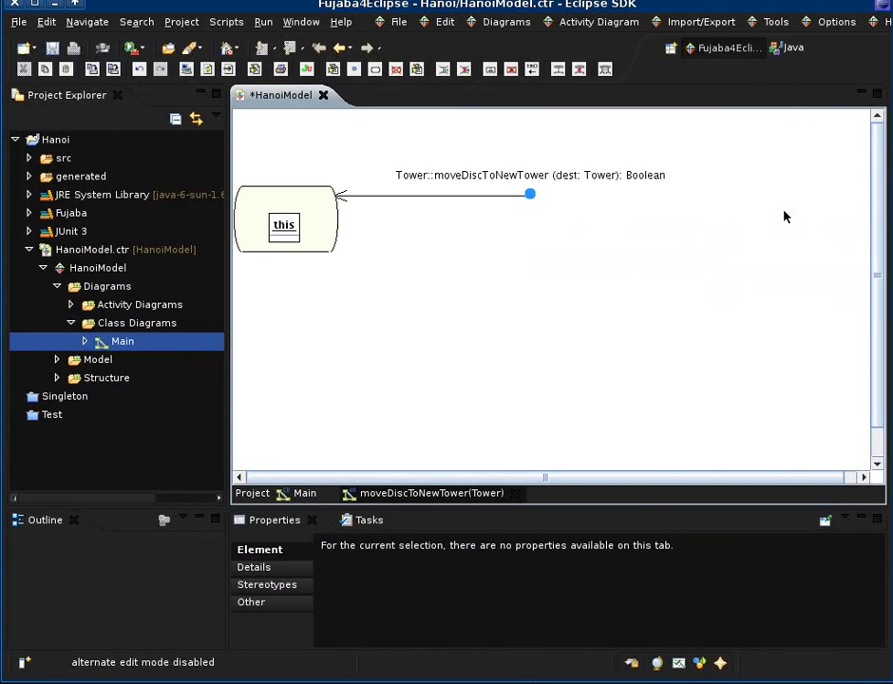
{"action": "left_click", "coordinate": [330, 249]}
{"action": "left_click_drag", "start_coordinate": [299, 231], "coordinate": [344, 325]}
{"action": "left_click", "coordinate": [344, 325]}
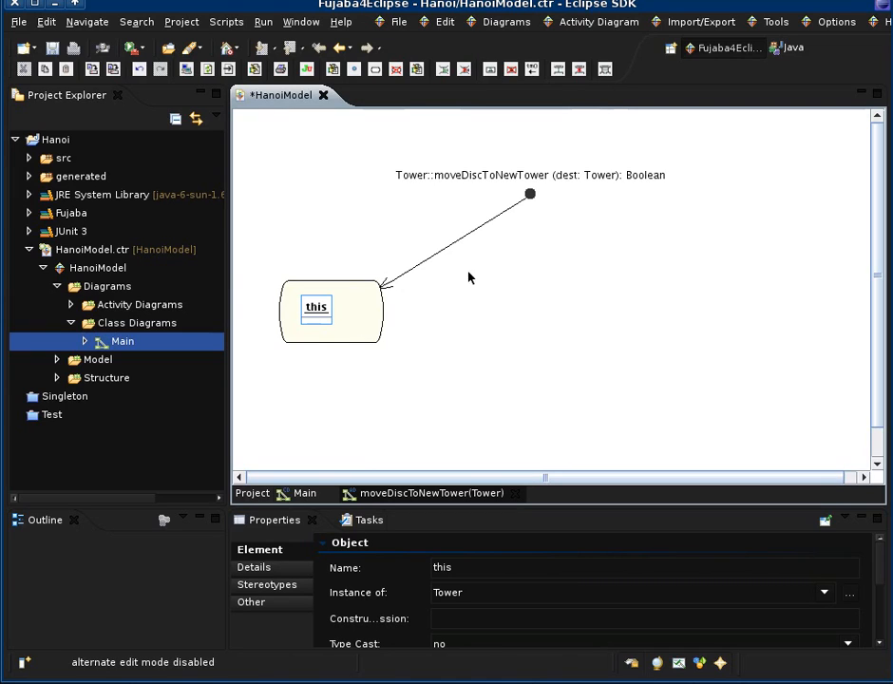
Create an object named topDisc of type Disc in the story pattern and place it to the right of this
{"action": "right_click", "coordinate": [364, 314]}
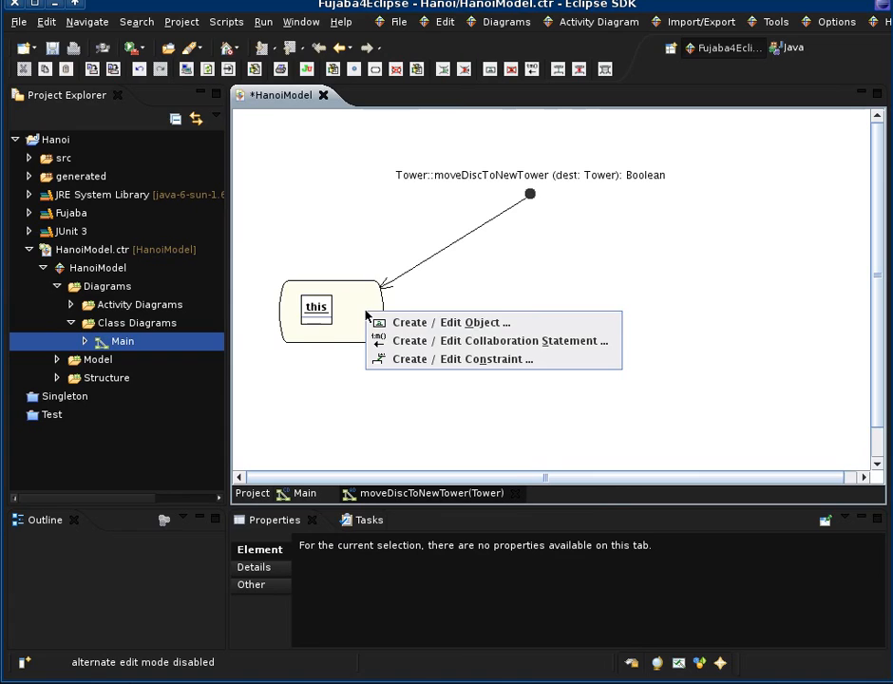
{"action": "left_click", "coordinate": [434, 325]}
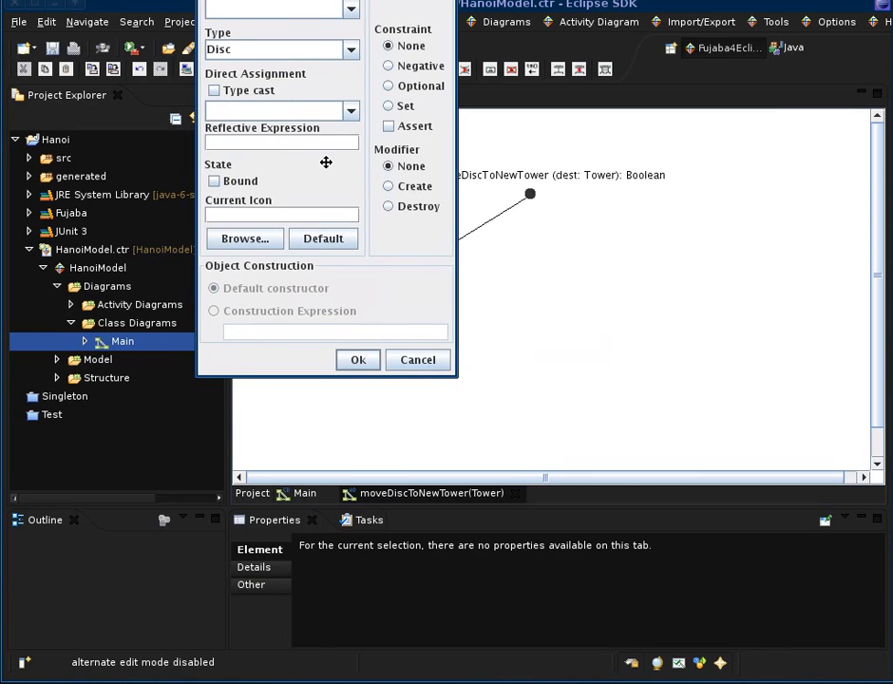
{"action": "left_click_drag", "start_coordinate": [326, 163], "coordinate": [536, 351]}
{"action": "left_click", "coordinate": [565, 199]}
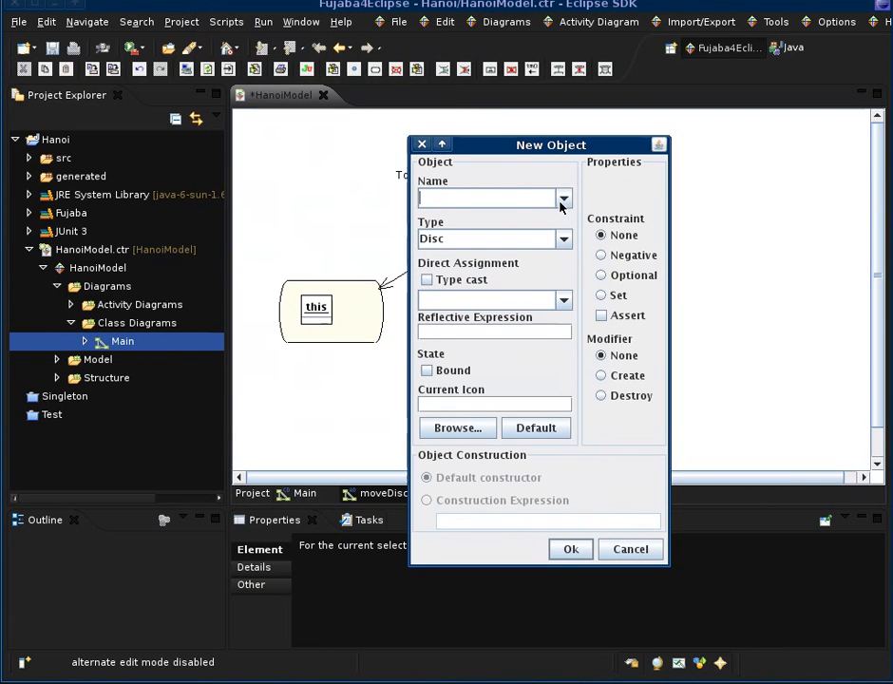
{"action": "type", "text": "topDisc"}
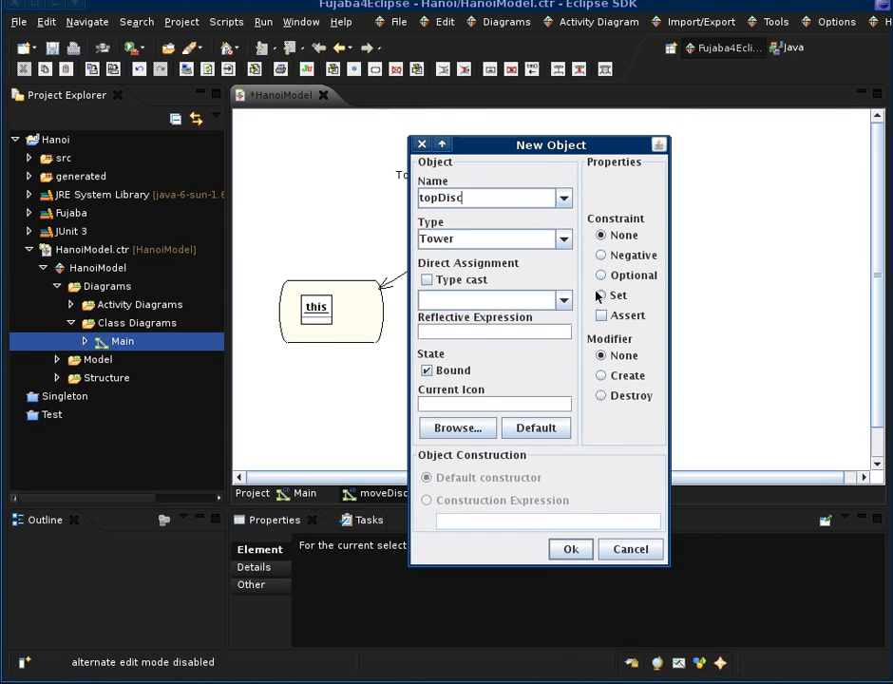
{"action": "left_click", "coordinate": [565, 239]}
{"action": "left_click", "coordinate": [475, 255]}
{"action": "left_click", "coordinate": [571, 549]}
{"action": "left_click_drag", "start_coordinate": [424, 340], "coordinate": [484, 316]}
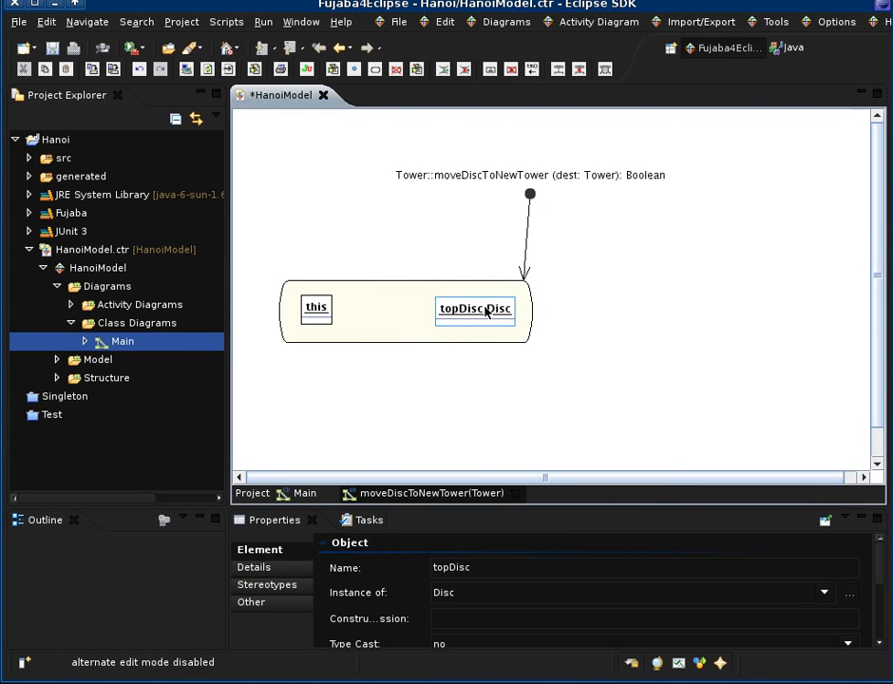
Link this to topDisc through the has association, with multilink type Last and the Destroy modifier
{"action": "left_click", "coordinate": [326, 321]}
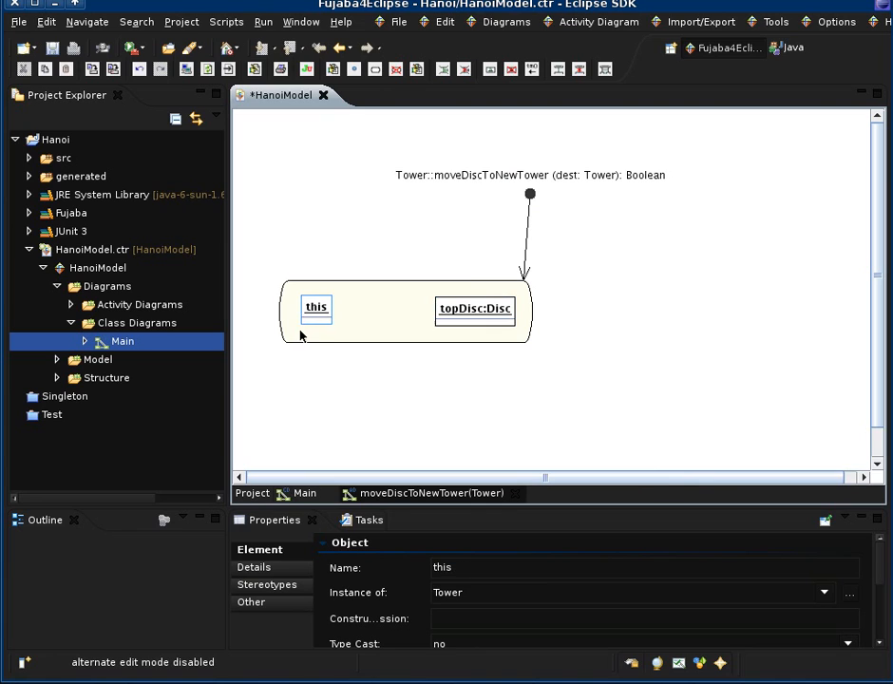
{"action": "left_click", "coordinate": [306, 495]}
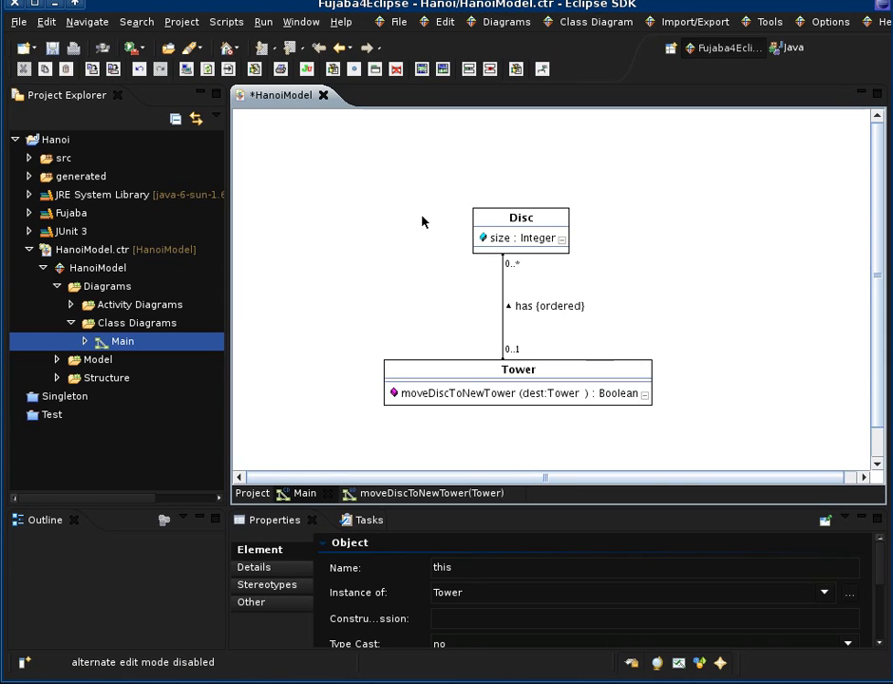
{"action": "left_click", "coordinate": [401, 494]}
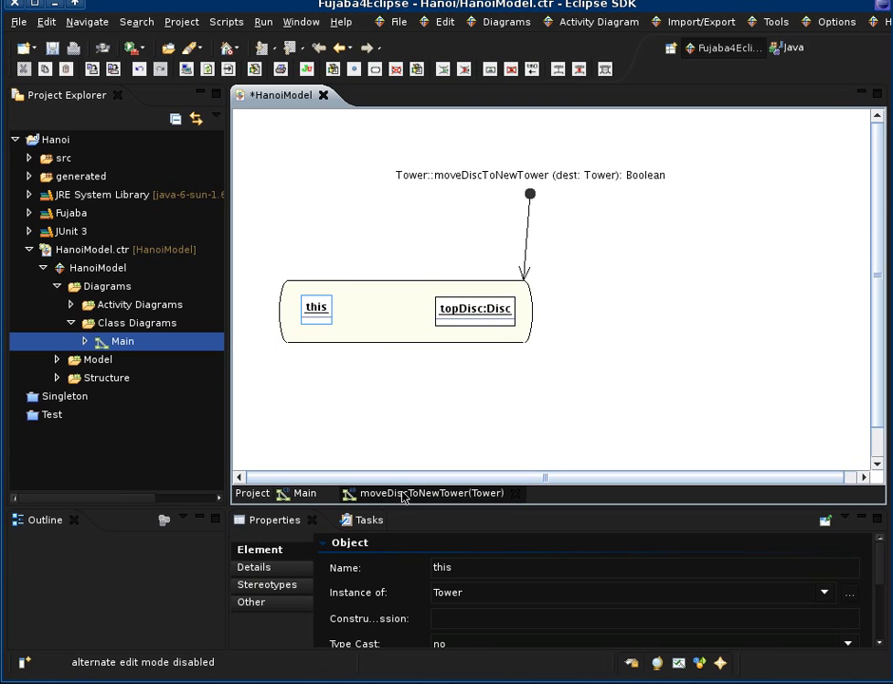
{"action": "left_click", "coordinate": [461, 308]}
{"action": "left_click", "coordinate": [589, 68]}
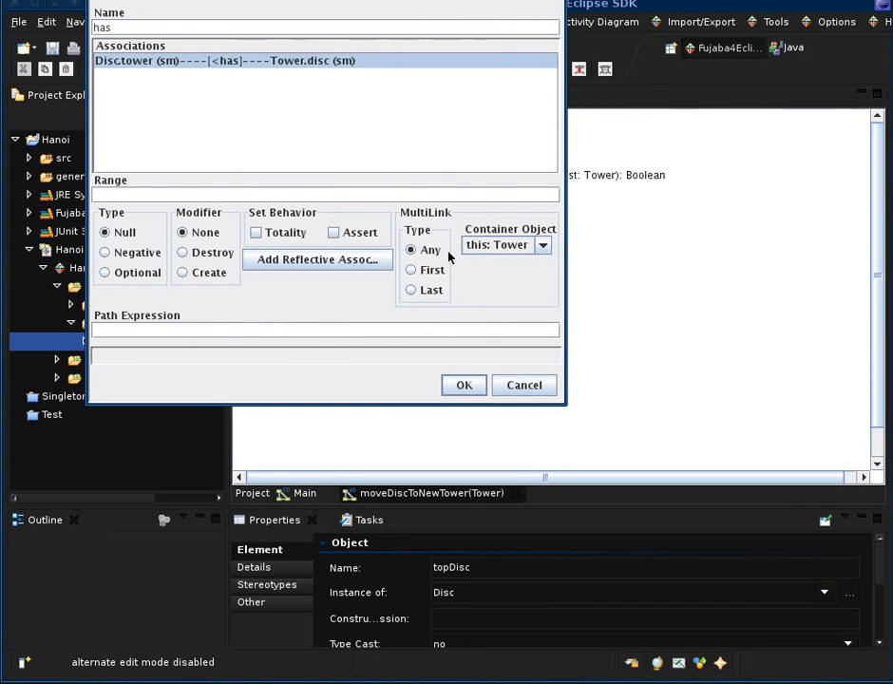
{"action": "left_click_drag", "start_coordinate": [328, 162], "coordinate": [570, 327]}
{"action": "left_click", "coordinate": [668, 457]}
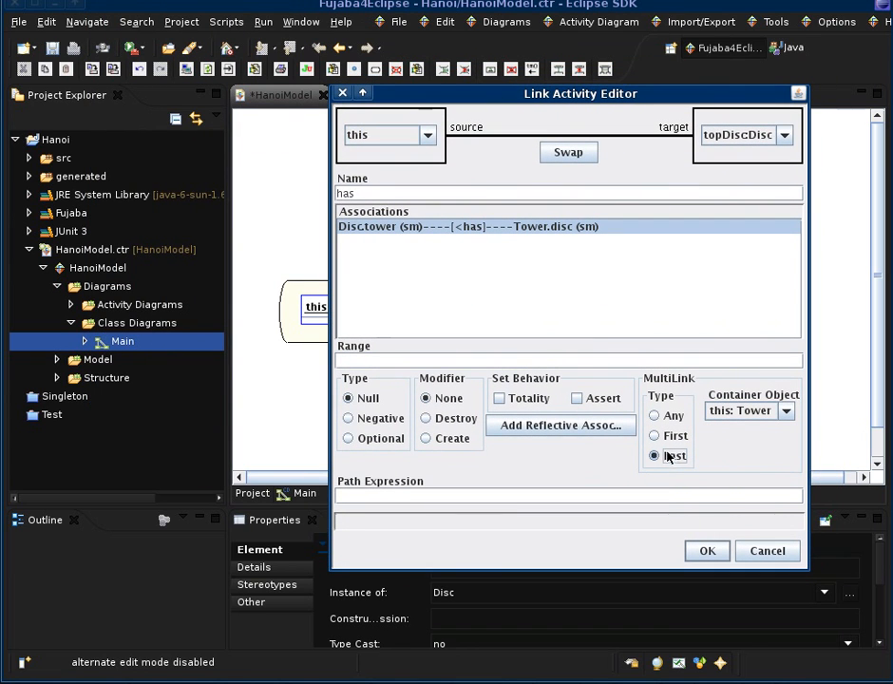
{"action": "left_click_drag", "start_coordinate": [521, 100], "coordinate": [461, 372]}
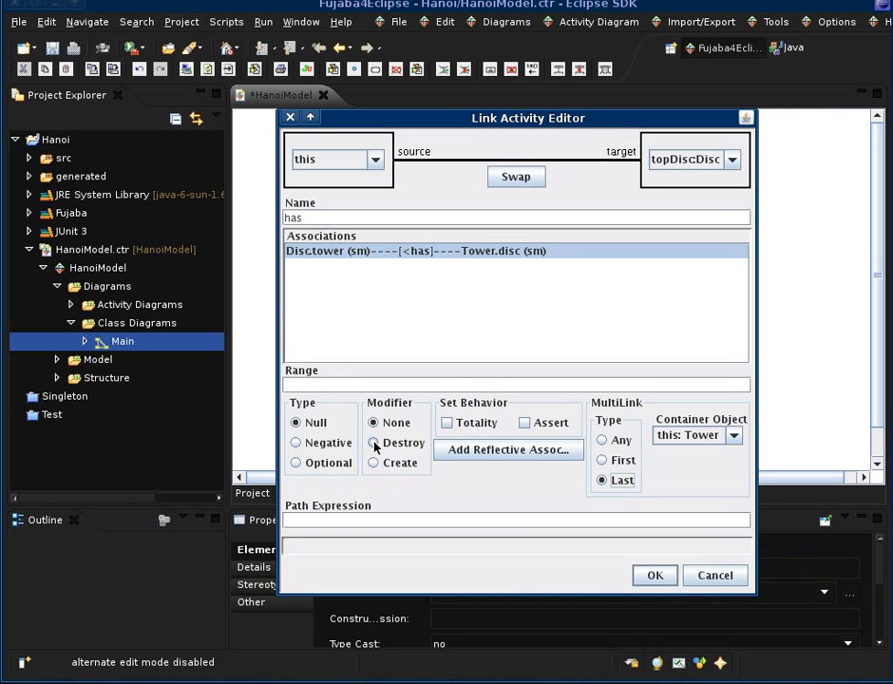
{"action": "left_click", "coordinate": [374, 443]}
{"action": "left_click", "coordinate": [656, 575]}
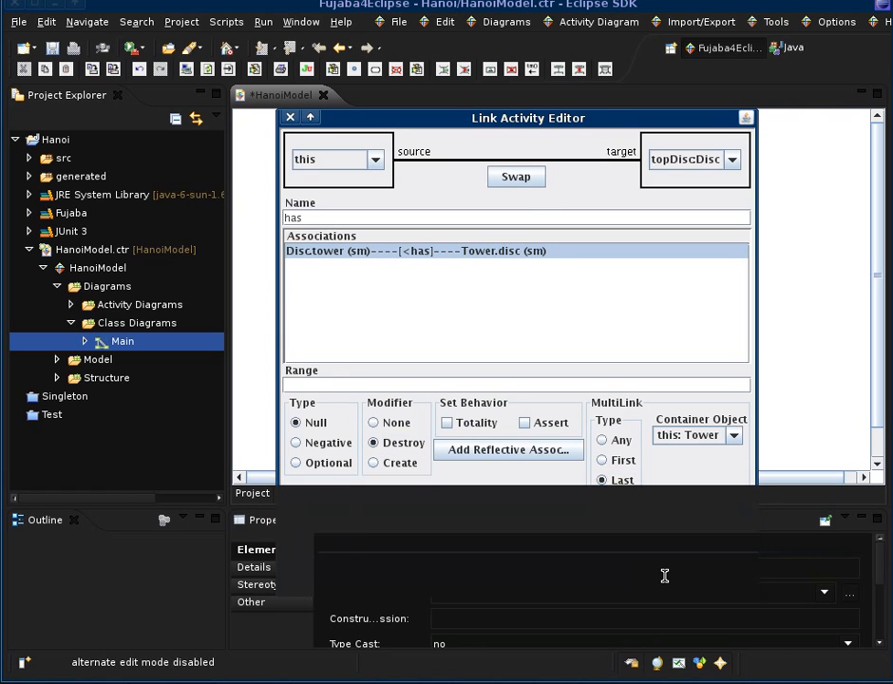
Spread the this and topDisc objects farther apart horizontally so the link label fits between them
{"action": "left_click_drag", "start_coordinate": [487, 317], "coordinate": [605, 318]}
{"action": "left_click_drag", "start_coordinate": [429, 317], "coordinate": [291, 319]}
{"action": "left_click", "coordinate": [634, 317]}
{"action": "left_click_drag", "start_coordinate": [625, 324], "coordinate": [684, 320]}
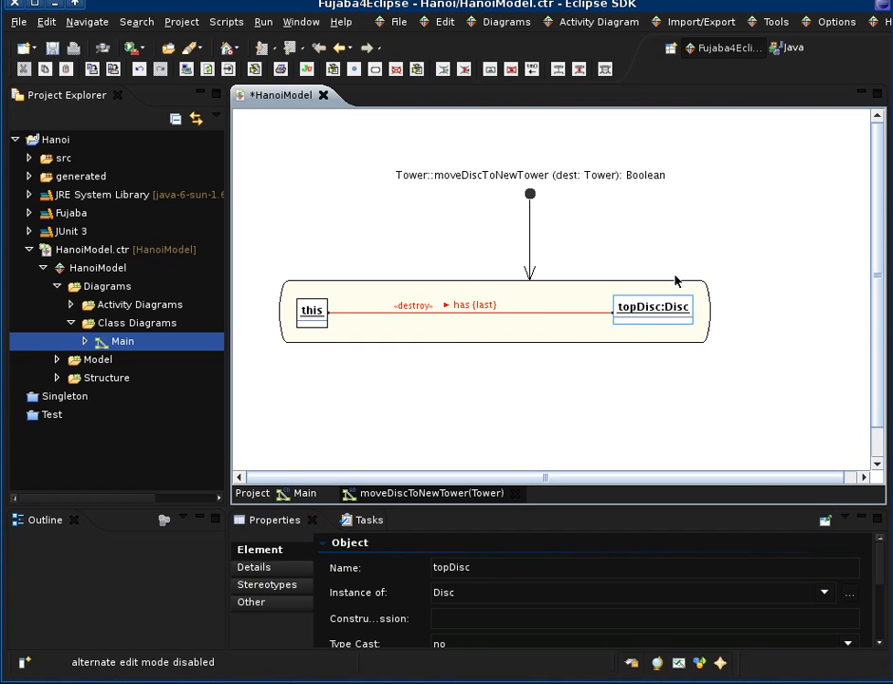
Create a bound Tower object named dest in the story pattern and place it beneath this
{"action": "right_click", "coordinate": [501, 338]}
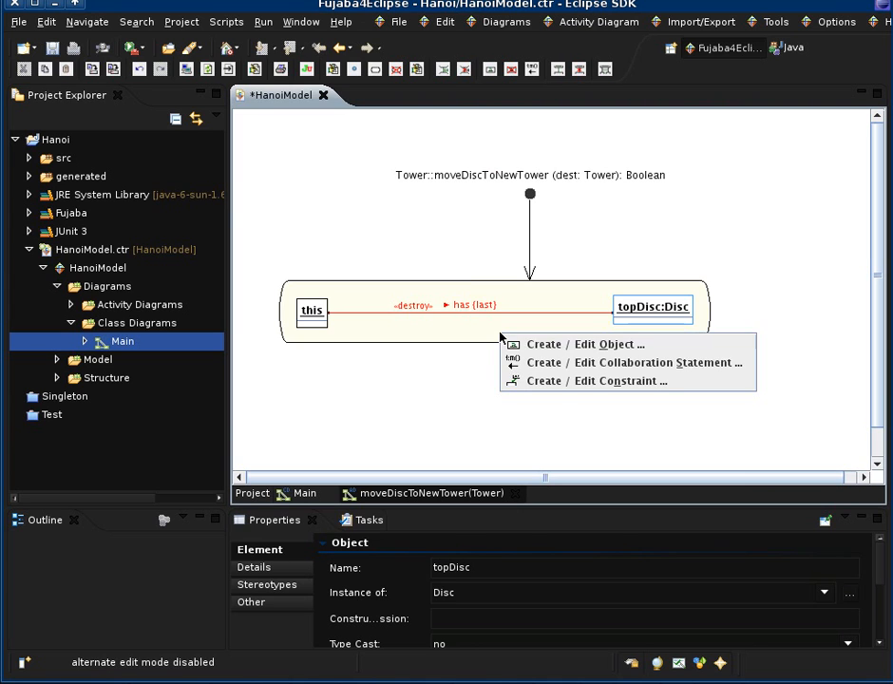
{"action": "left_click", "coordinate": [511, 345]}
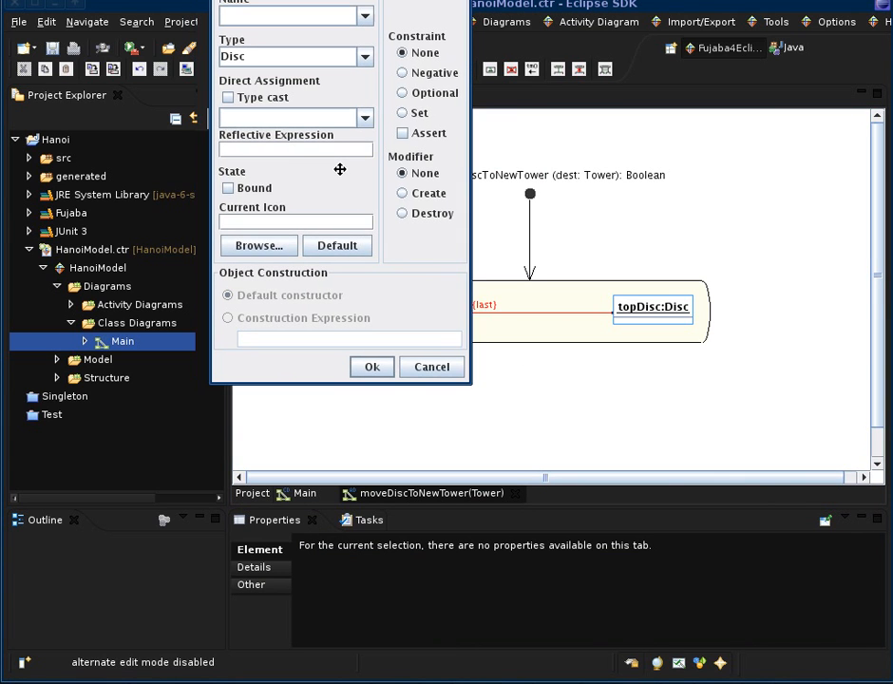
{"action": "left_click_drag", "start_coordinate": [339, 169], "coordinate": [390, 303]}
{"action": "type", "text": "dest"}
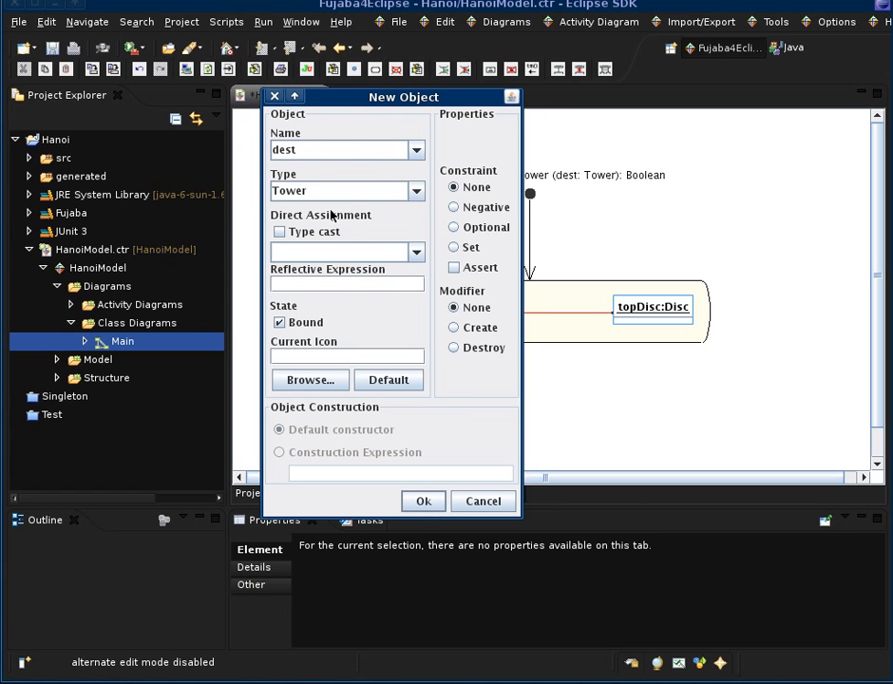
{"action": "left_click", "coordinate": [421, 503]}
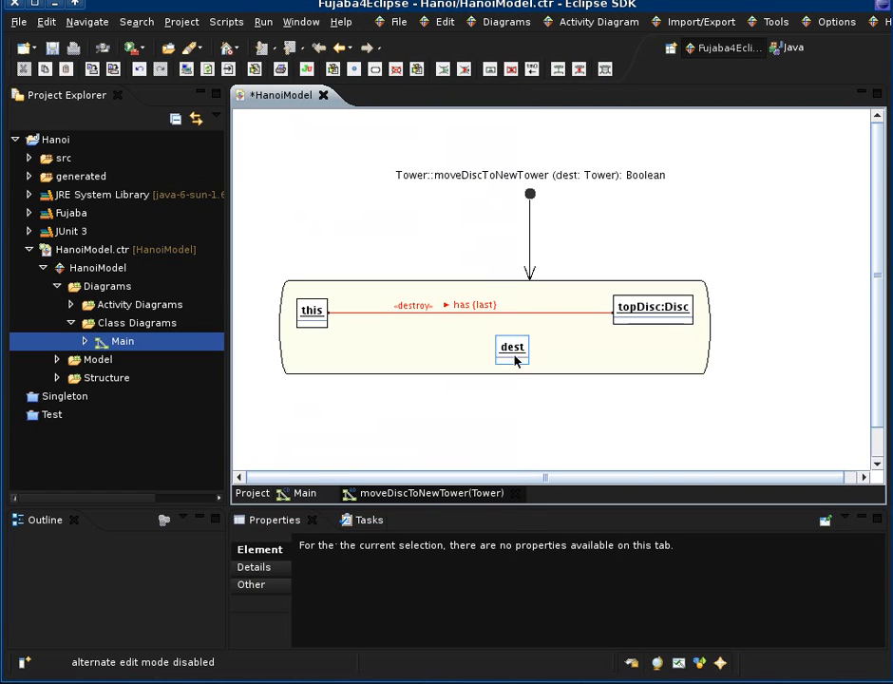
{"action": "left_click_drag", "start_coordinate": [518, 359], "coordinate": [276, 411]}
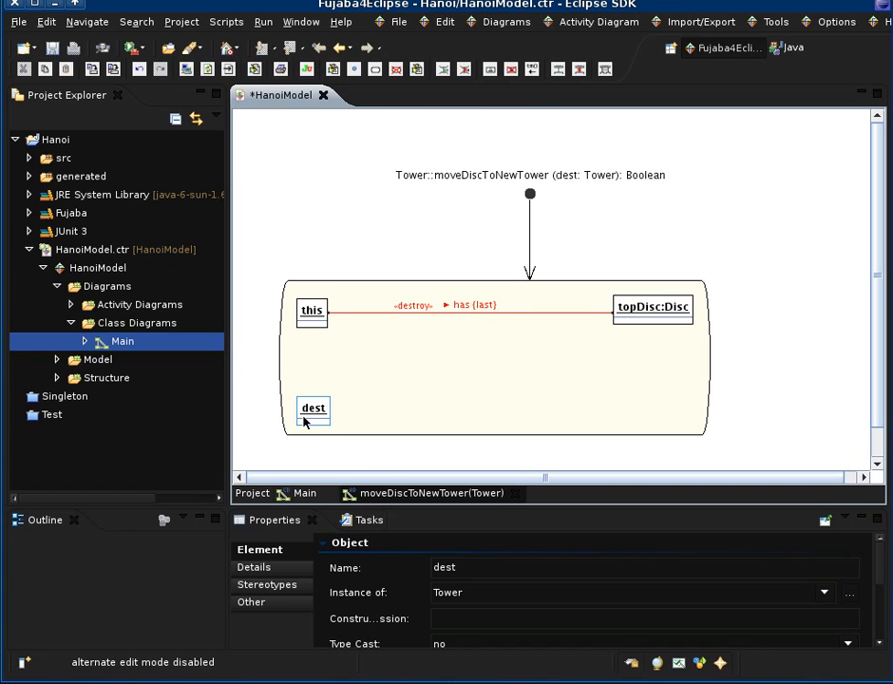
Create an object named destTopDisc of type Disc with the Optional constraint and place it beneath topDisc
{"action": "right_click", "coordinate": [550, 401]}
{"action": "left_click", "coordinate": [581, 408]}
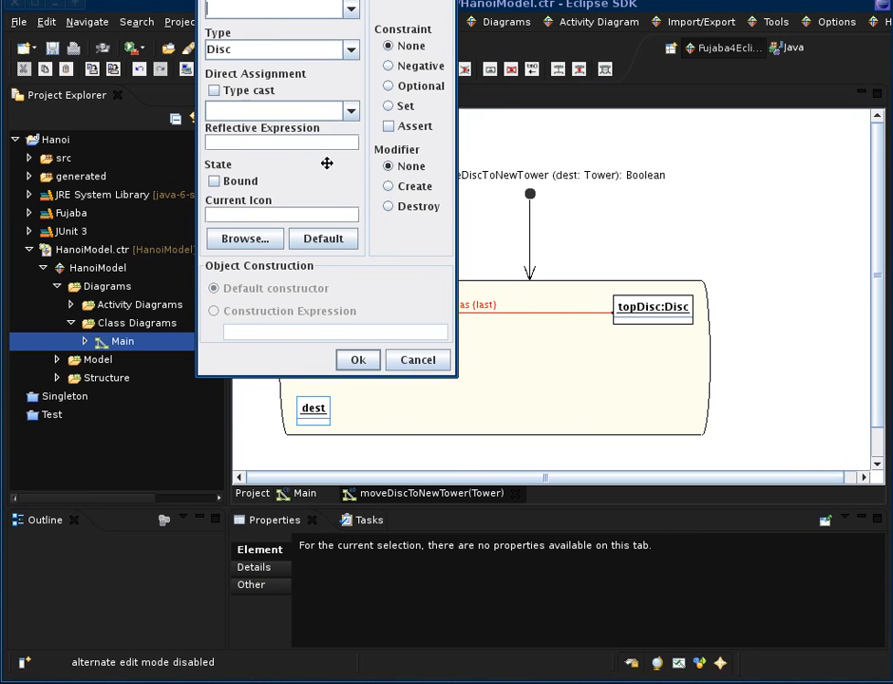
{"action": "left_click_drag", "start_coordinate": [326, 162], "coordinate": [373, 323]}
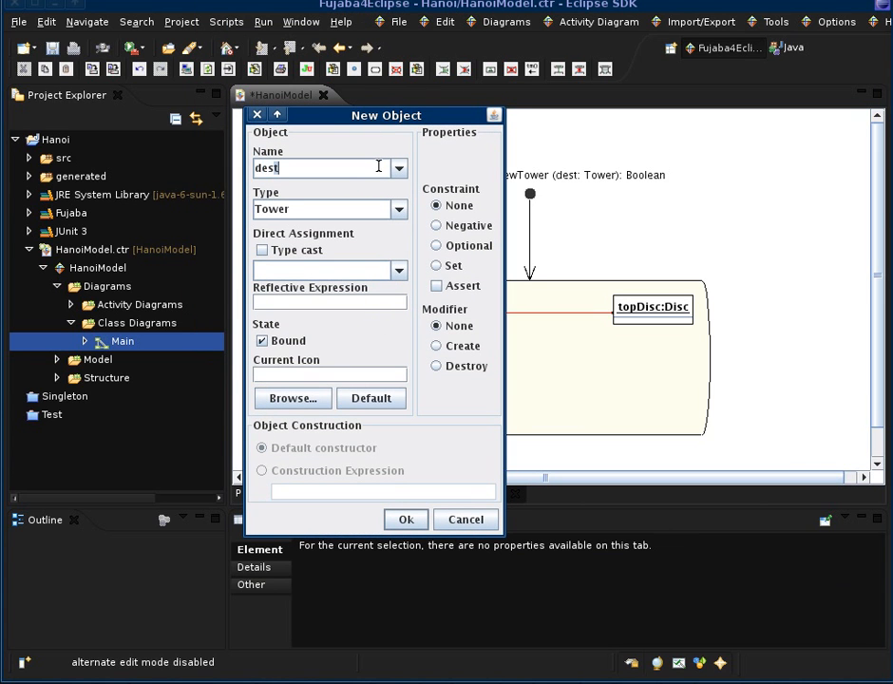
{"action": "type", "text": "TopDisc"}
{"action": "left_click", "coordinate": [361, 211]}
{"action": "left_click", "coordinate": [319, 226]}
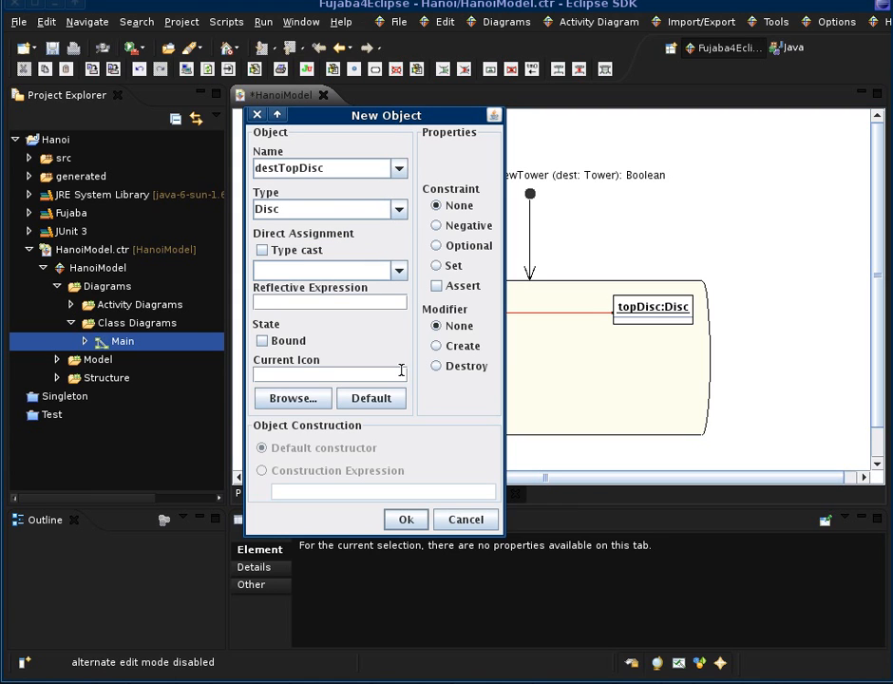
{"action": "left_click", "coordinate": [445, 246]}
{"action": "left_click", "coordinate": [414, 524]}
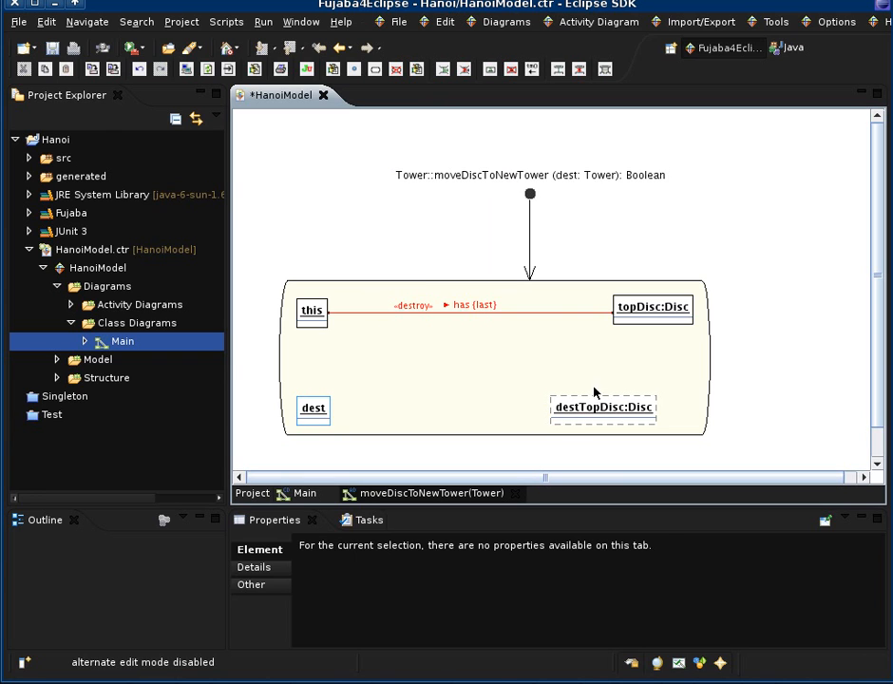
{"action": "left_click_drag", "start_coordinate": [606, 401], "coordinate": [667, 390]}
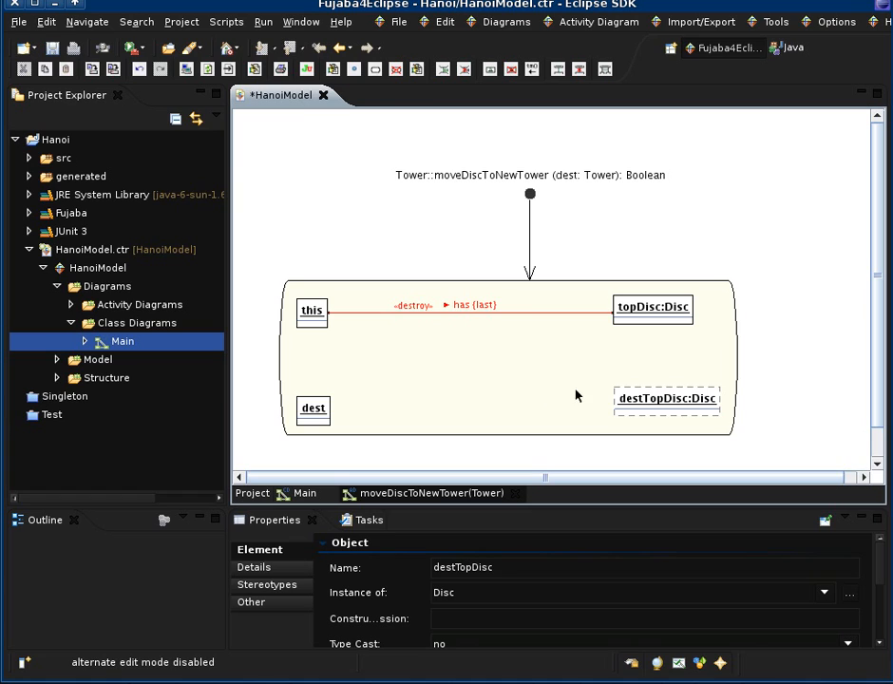
{"action": "left_click", "coordinate": [659, 415]}
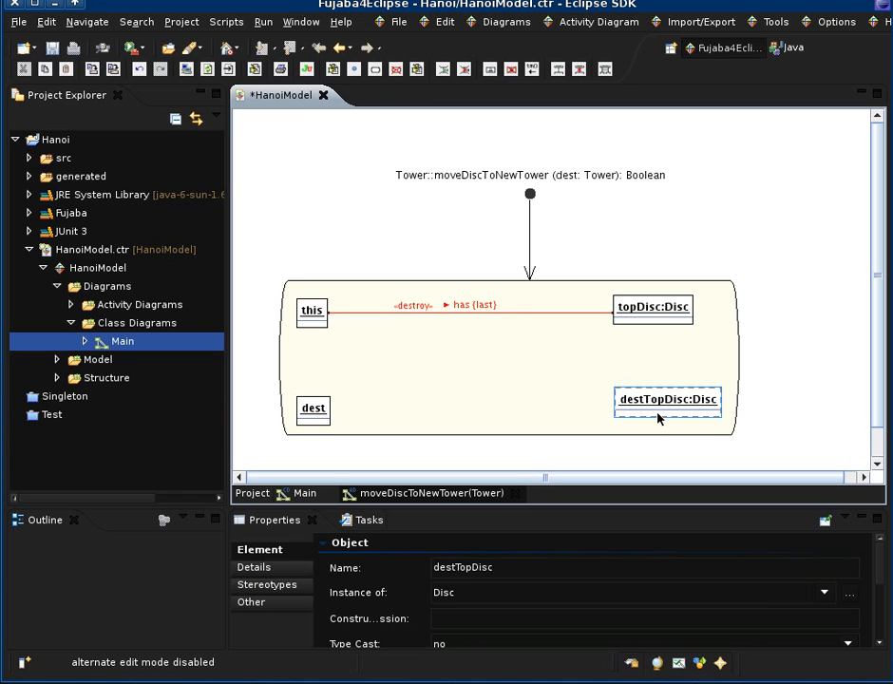
{"action": "left_click_drag", "start_coordinate": [658, 418], "coordinate": [659, 423]}
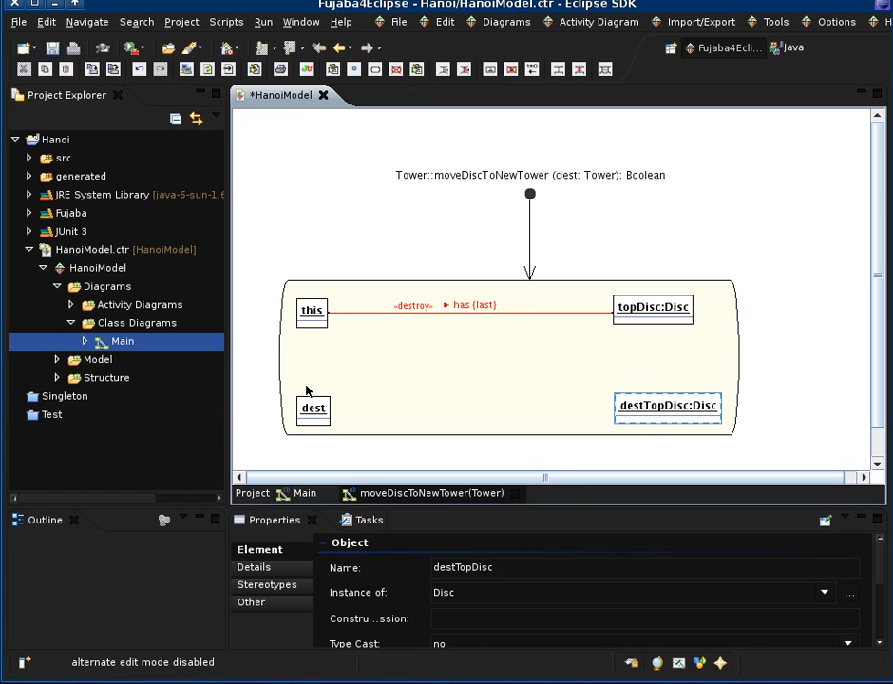
Link dest to destTopDisc through the has association with multilink type Last
{"action": "left_click", "coordinate": [320, 411]}
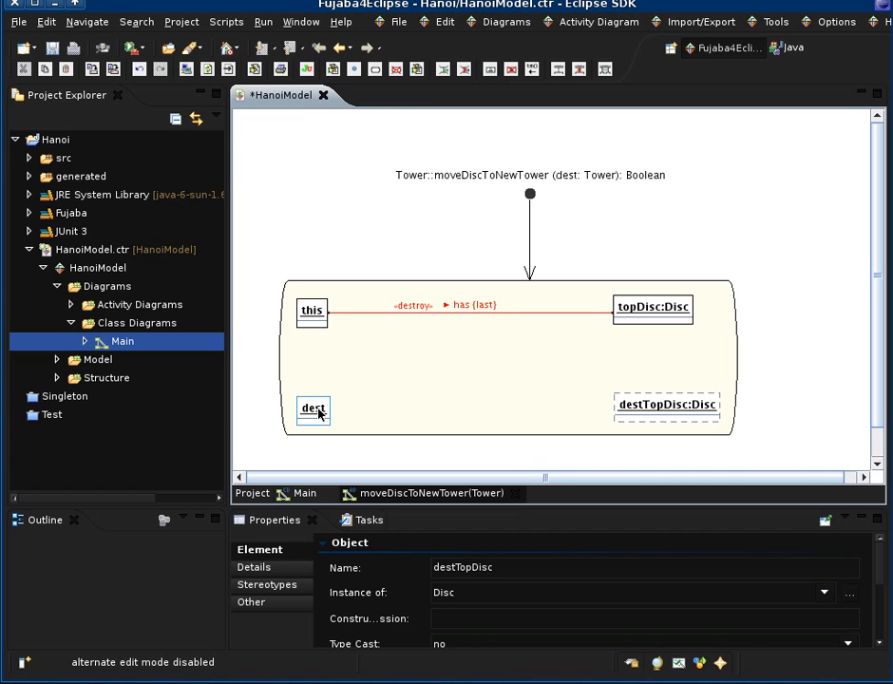
{"action": "left_click", "coordinate": [623, 406]}
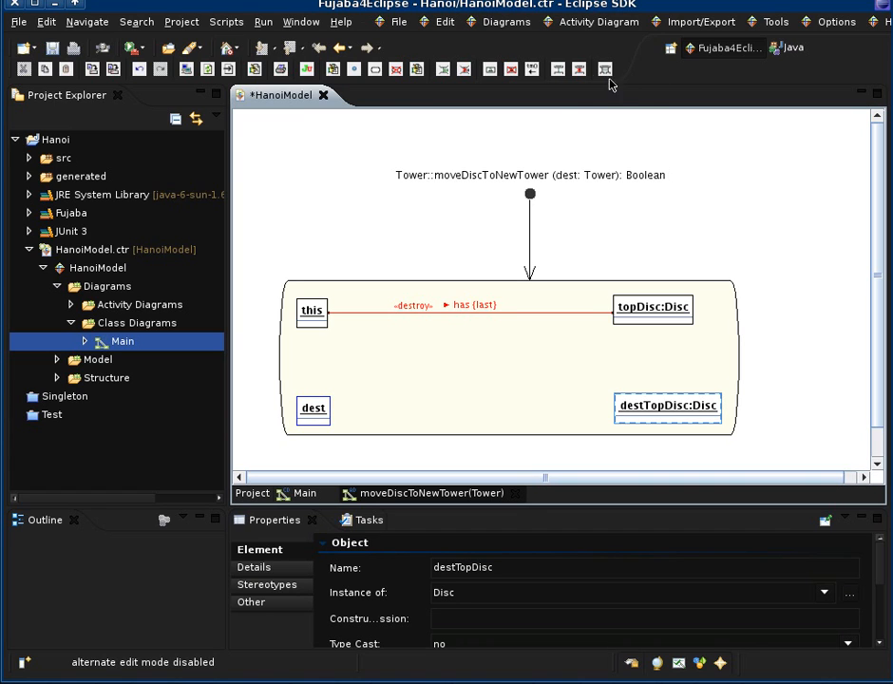
{"action": "left_click", "coordinate": [576, 71]}
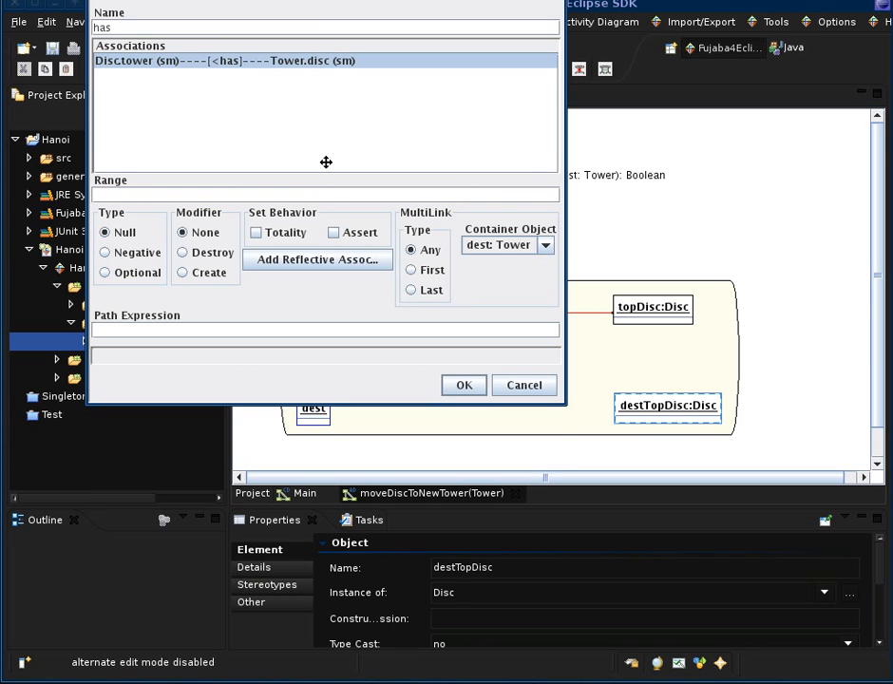
{"action": "left_click_drag", "start_coordinate": [326, 162], "coordinate": [342, 281]}
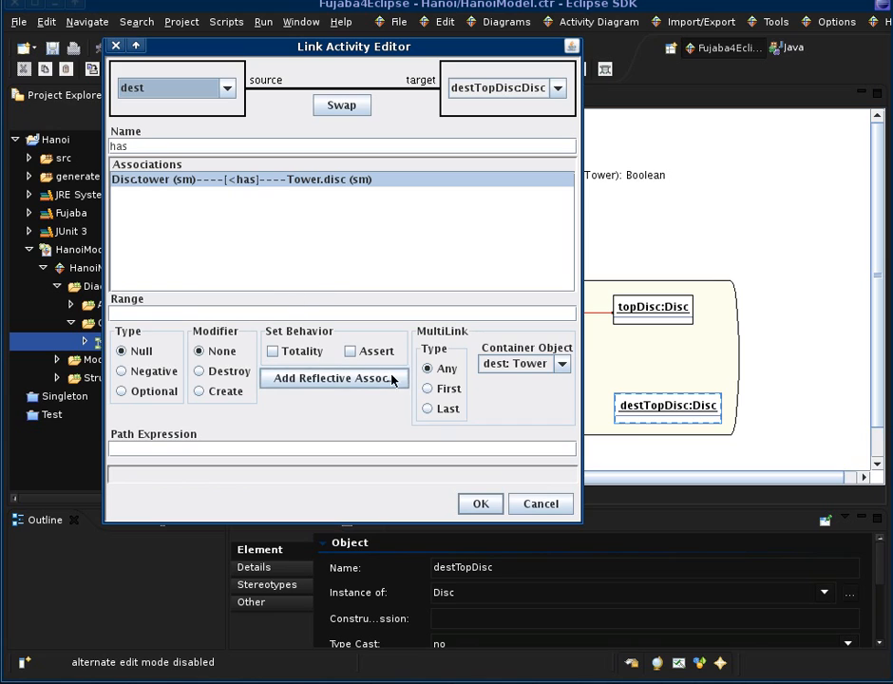
{"action": "left_click", "coordinate": [449, 408]}
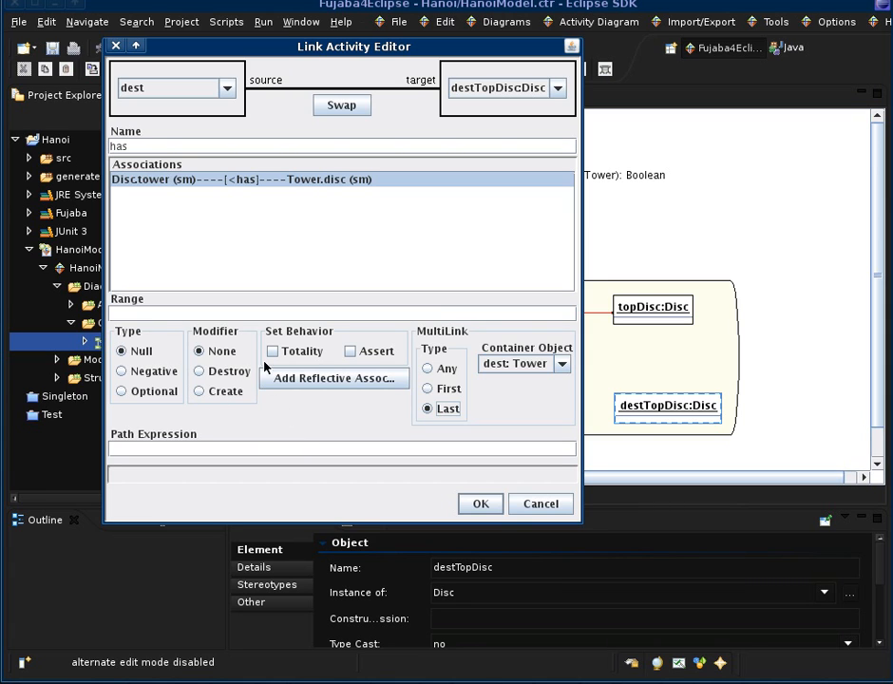
{"action": "left_click", "coordinate": [480, 504]}
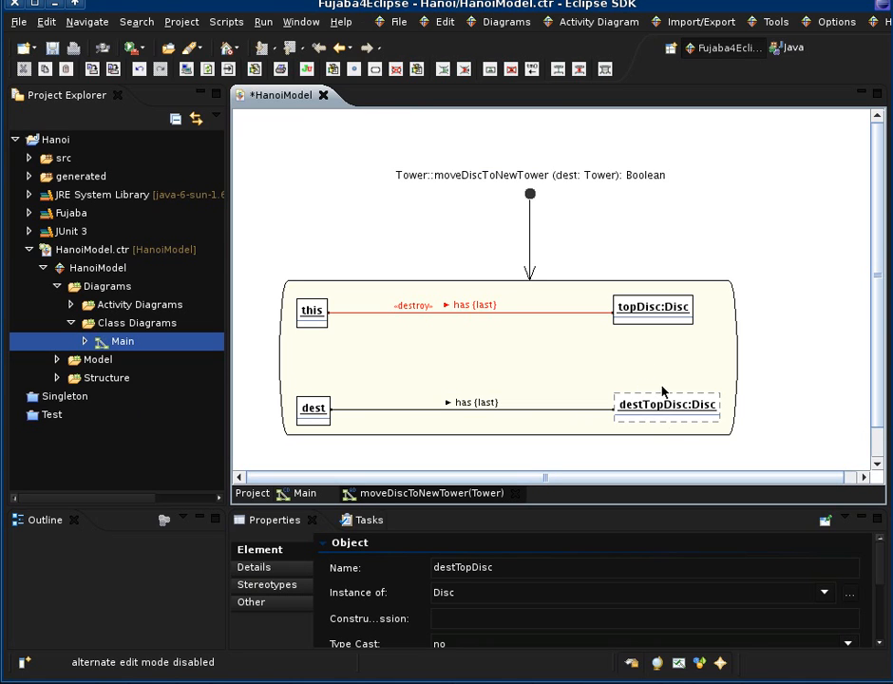
{"action": "left_click", "coordinate": [691, 419]}
{"action": "right_click", "coordinate": [691, 424]}
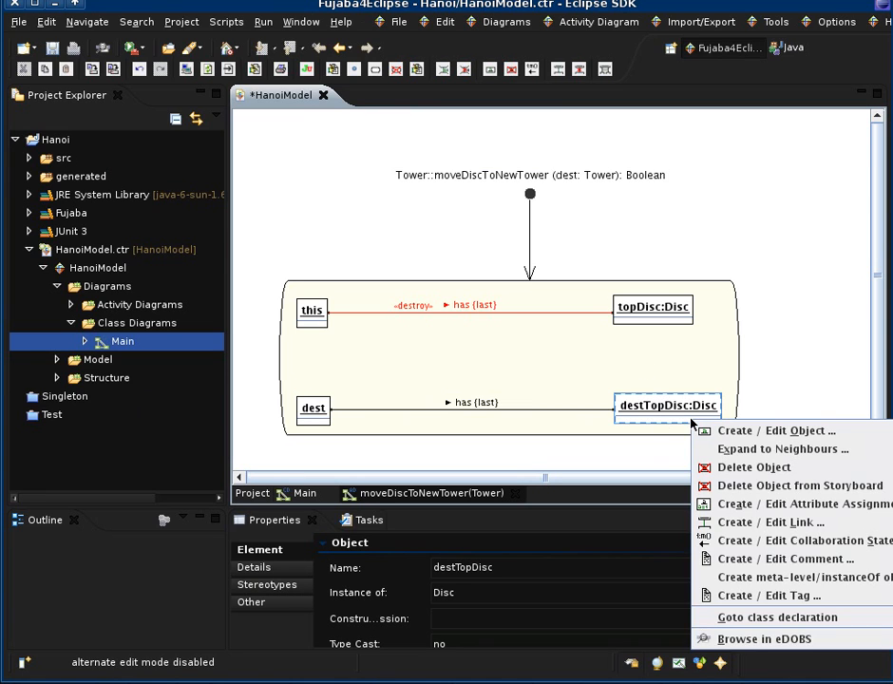
{"action": "left_click", "coordinate": [628, 391]}
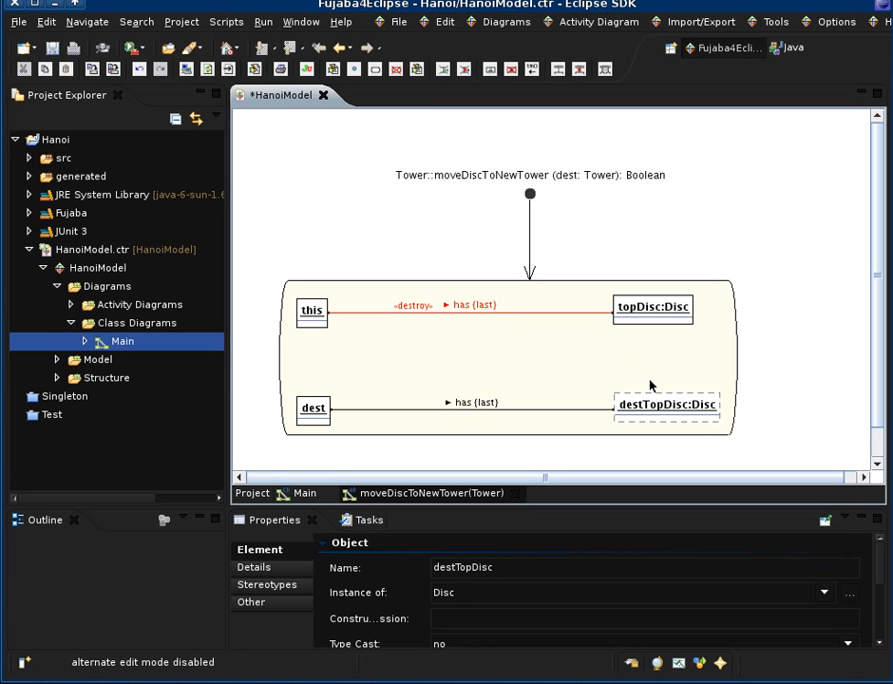
Add the attribute assertion size > topDisc.getSize() to the destTopDisc object
{"action": "right_click", "coordinate": [649, 416]}
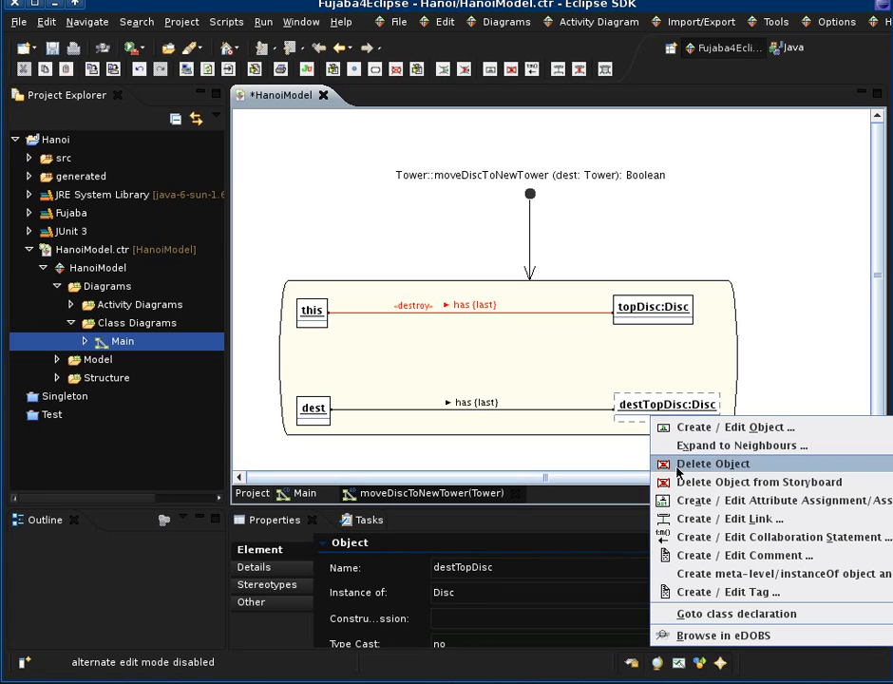
{"action": "left_click", "coordinate": [683, 502]}
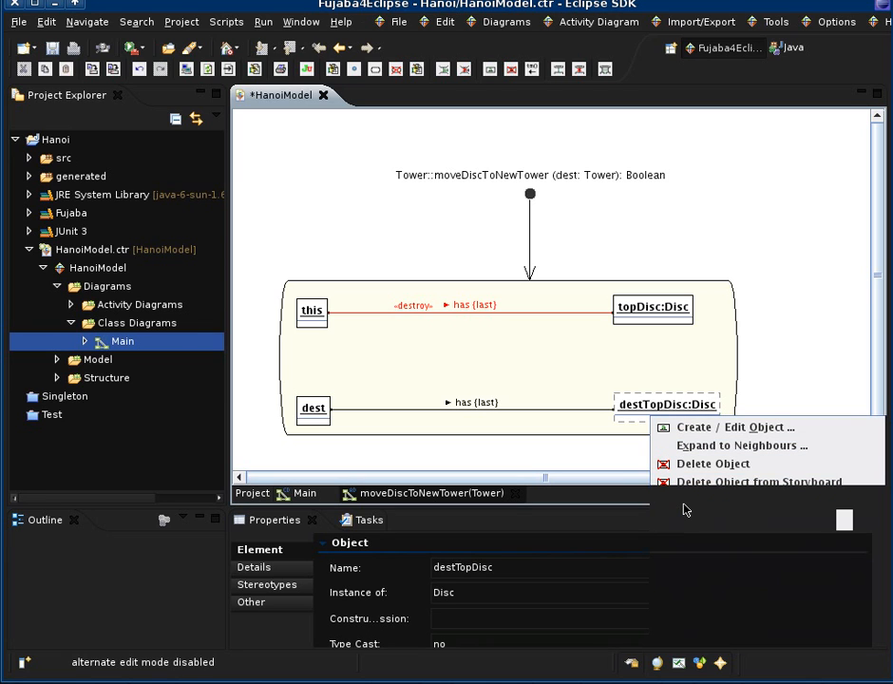
{"action": "left_click_drag", "start_coordinate": [312, 23], "coordinate": [331, 189]}
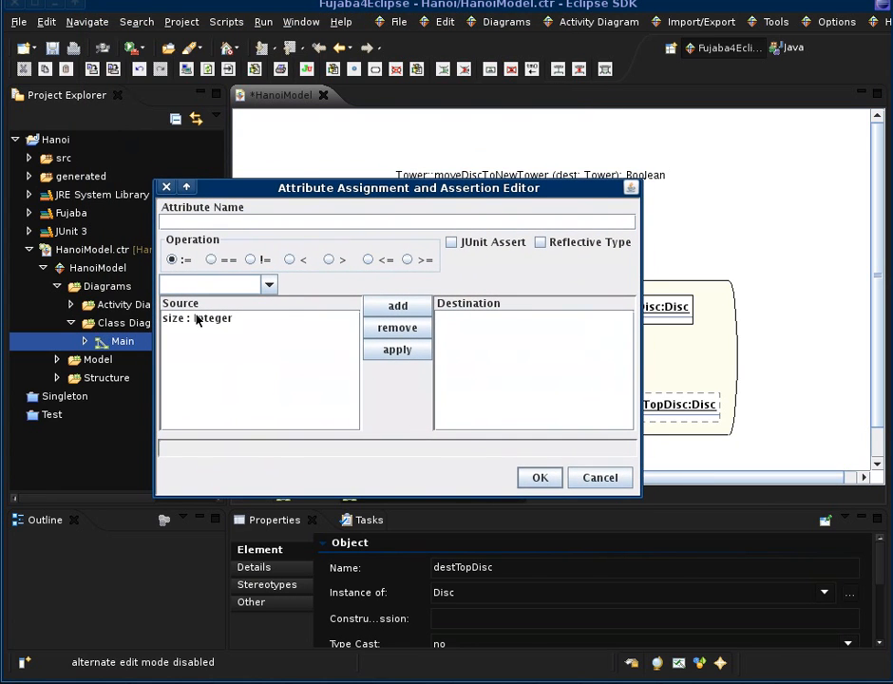
{"action": "left_click", "coordinate": [197, 319]}
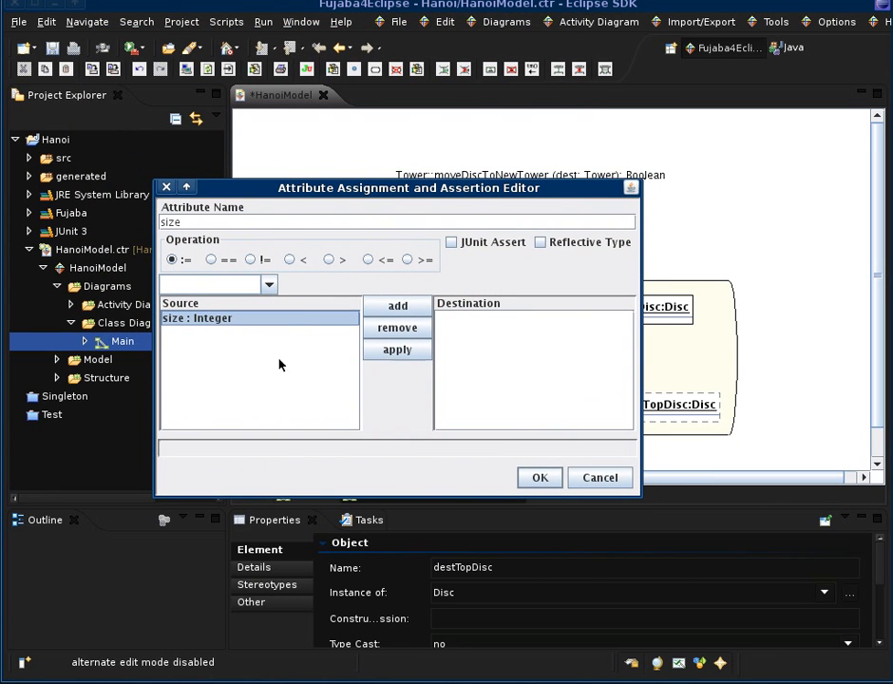
{"action": "left_click", "coordinate": [331, 260]}
{"action": "left_click", "coordinate": [231, 286]}
{"action": "type", "text": "th"}
{"action": "key", "text": "BackSpace"}
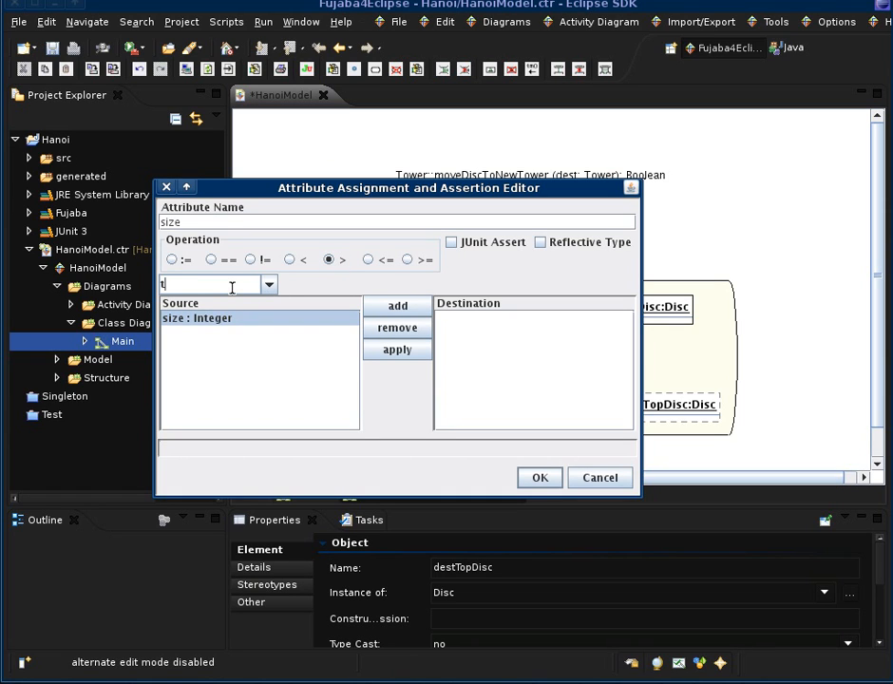
{"action": "type", "text": "opDisc.getSize"}
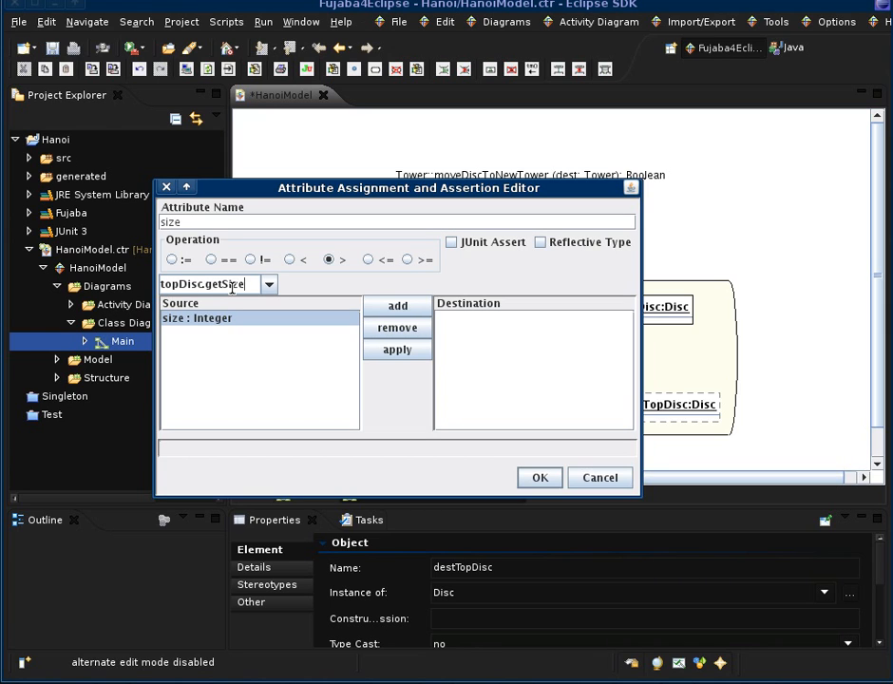
{"action": "type", "text": "()"}
{"action": "left_click", "coordinate": [403, 310]}
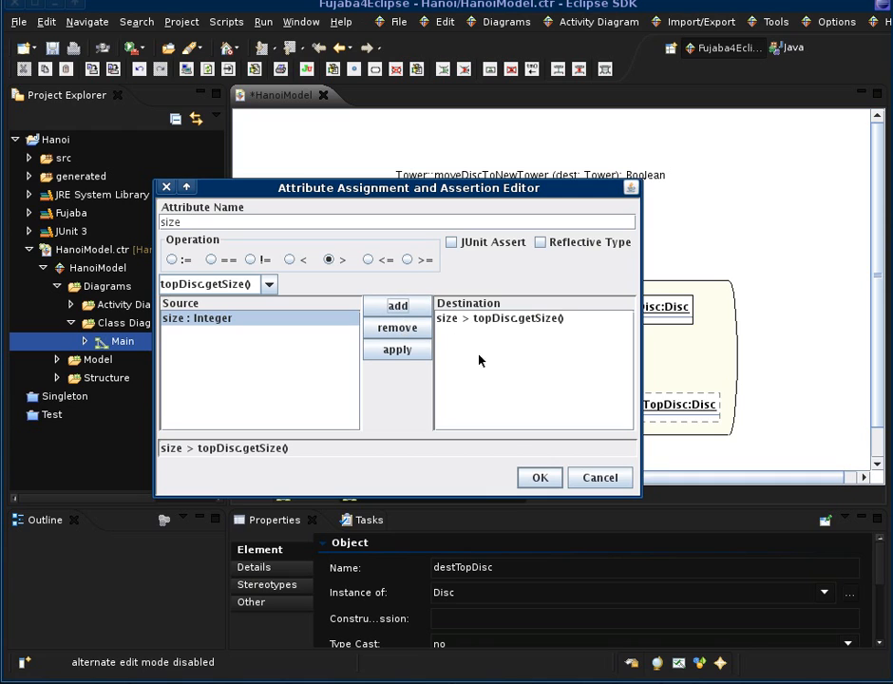
{"action": "left_click", "coordinate": [537, 478]}
{"action": "left_click", "coordinate": [715, 428]}
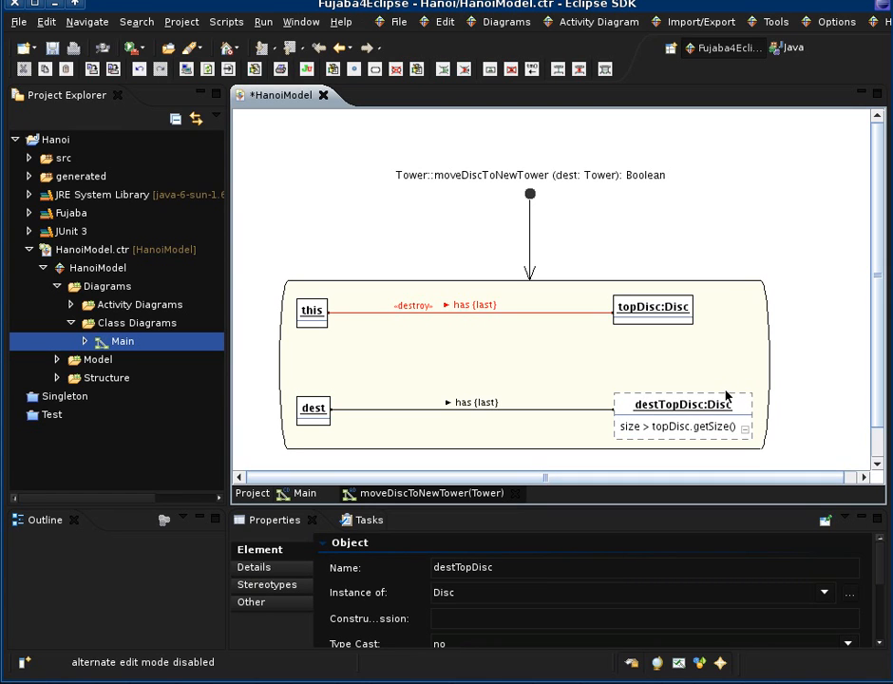
Append a stop activity as successor of the story pattern and place it below dest
{"action": "scroll", "coordinate": [477, 285], "scroll_direction": "down", "scroll_amount": 1}
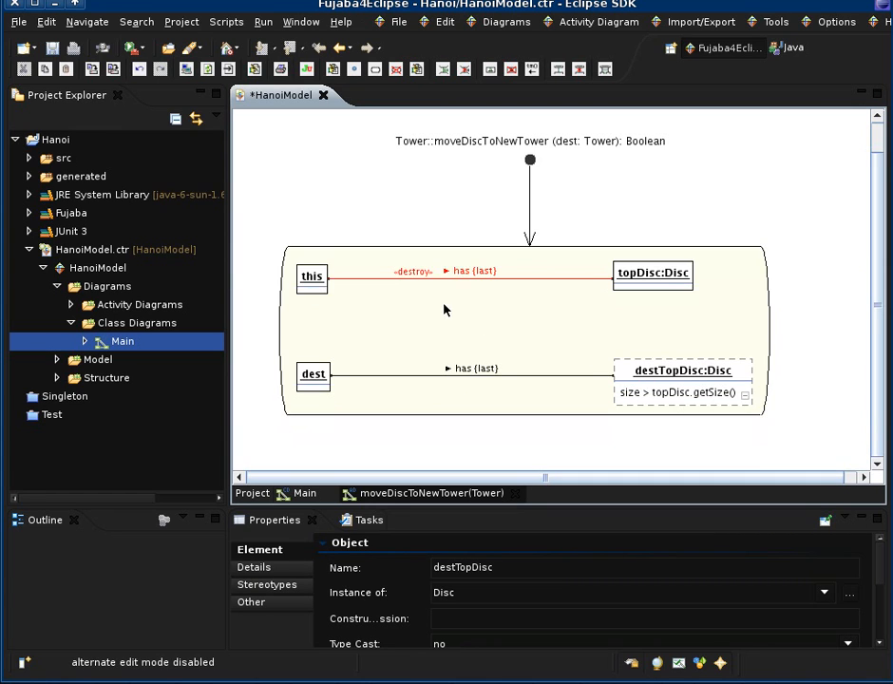
{"action": "right_click", "coordinate": [463, 414]}
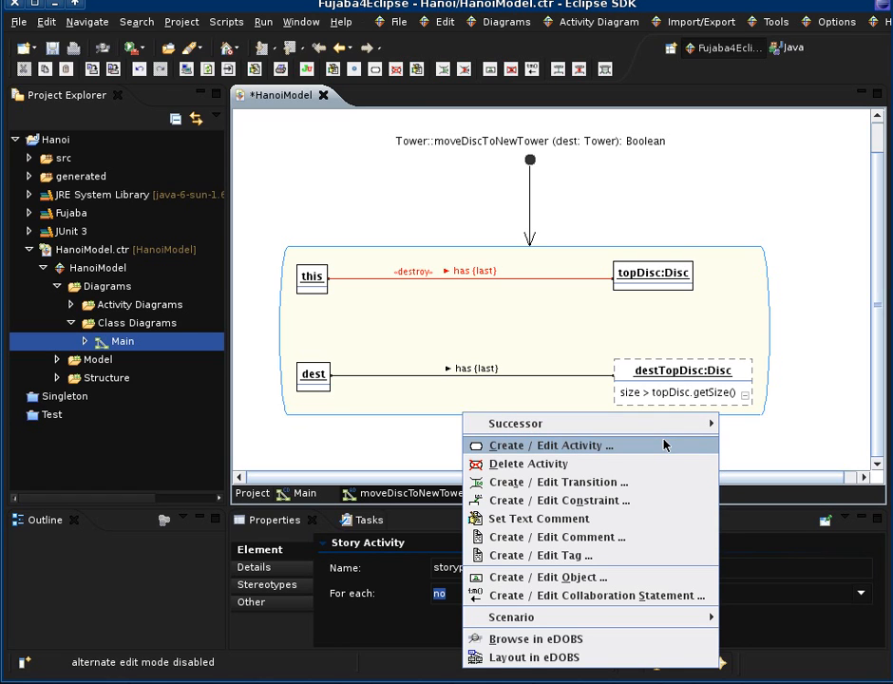
{"action": "mouse_move", "coordinate": [701, 424]}
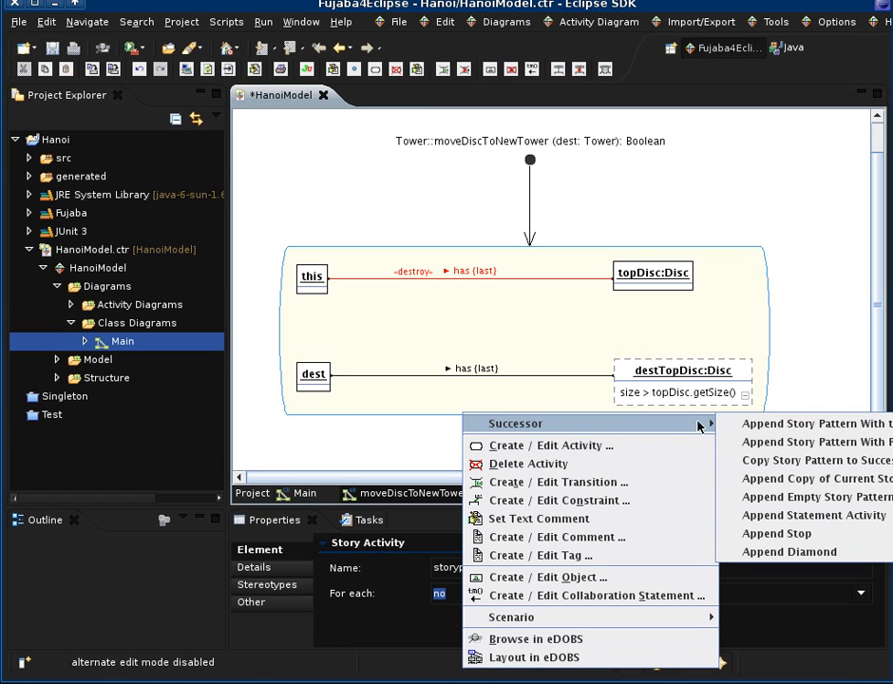
{"action": "left_click", "coordinate": [773, 534]}
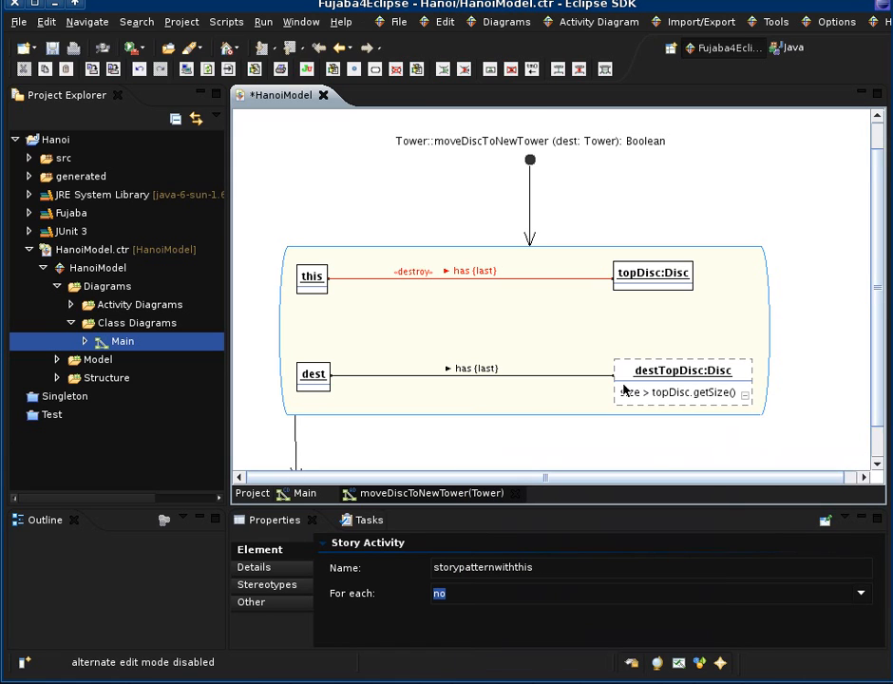
{"action": "left_click", "coordinate": [319, 453]}
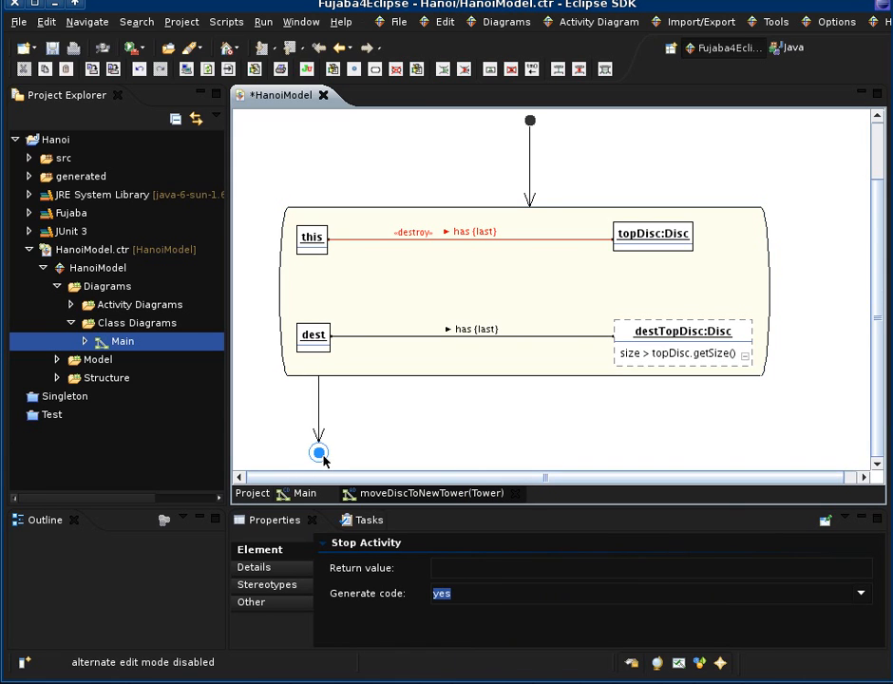
Set the guard type of the transition from the story pattern to the stop activity to Success
{"action": "left_click", "coordinate": [320, 419]}
{"action": "right_click", "coordinate": [321, 414]}
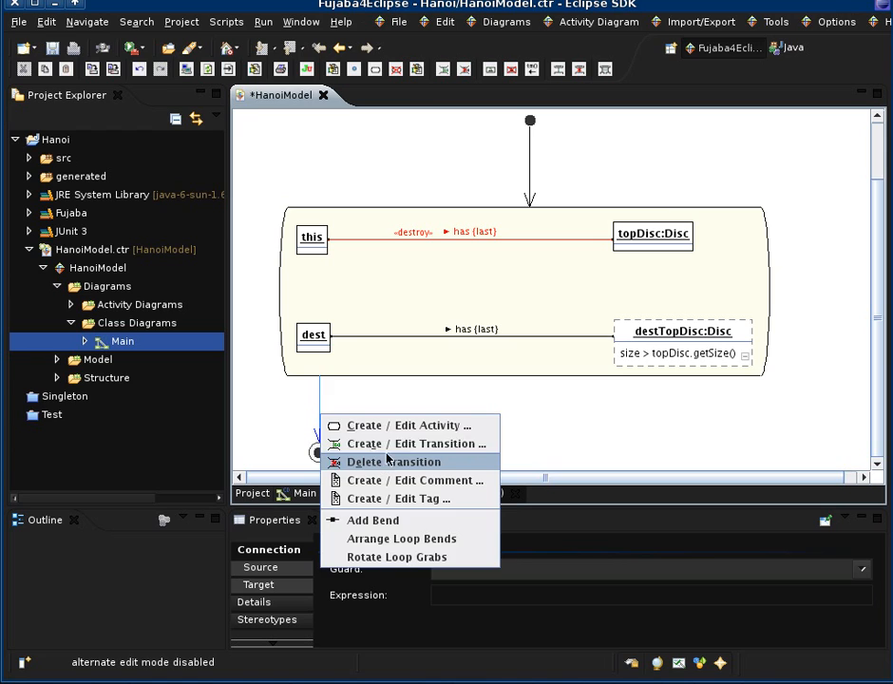
{"action": "left_click", "coordinate": [391, 449]}
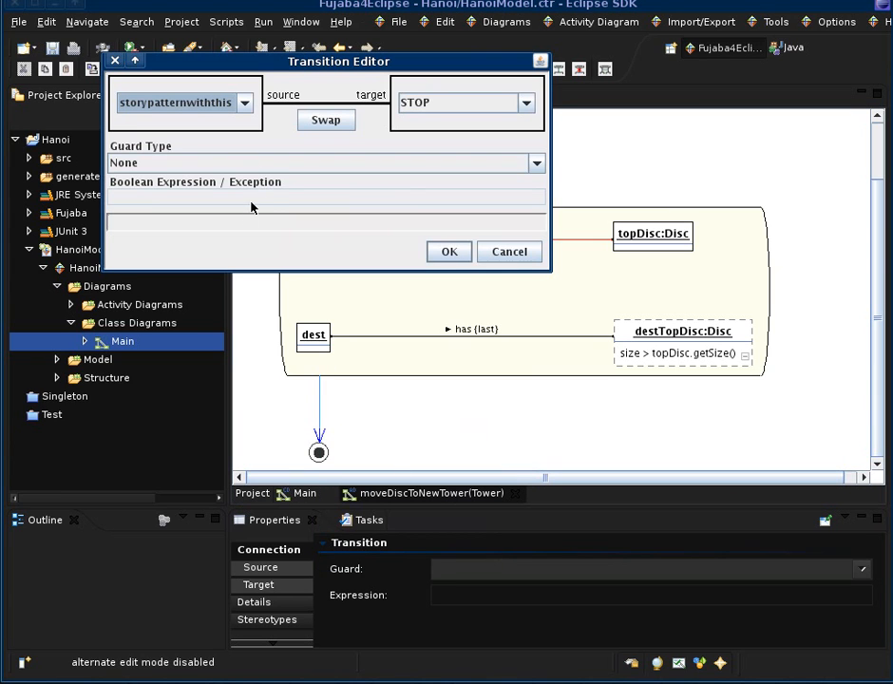
{"action": "left_click", "coordinate": [292, 167]}
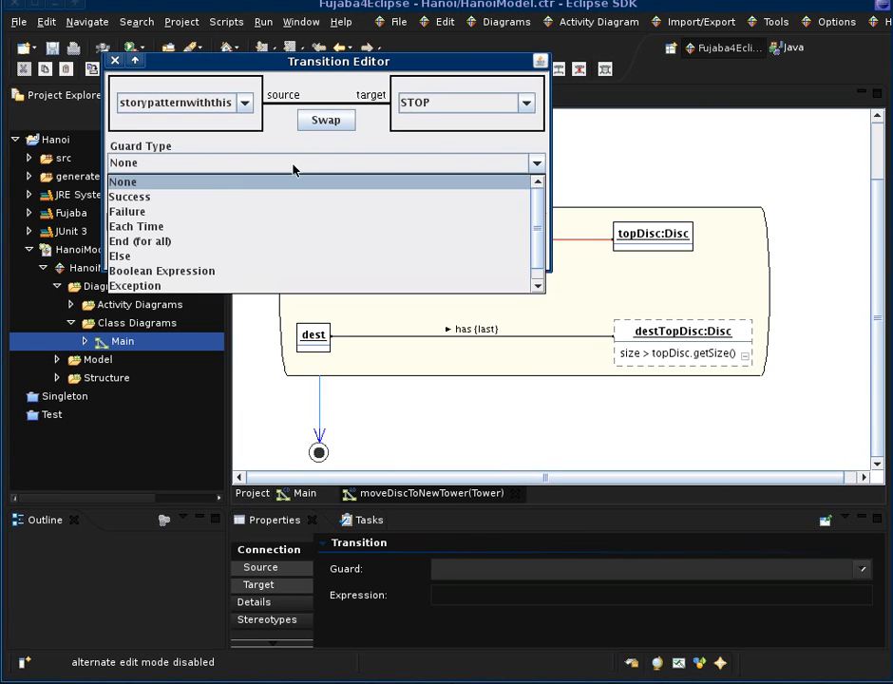
{"action": "left_click", "coordinate": [225, 195]}
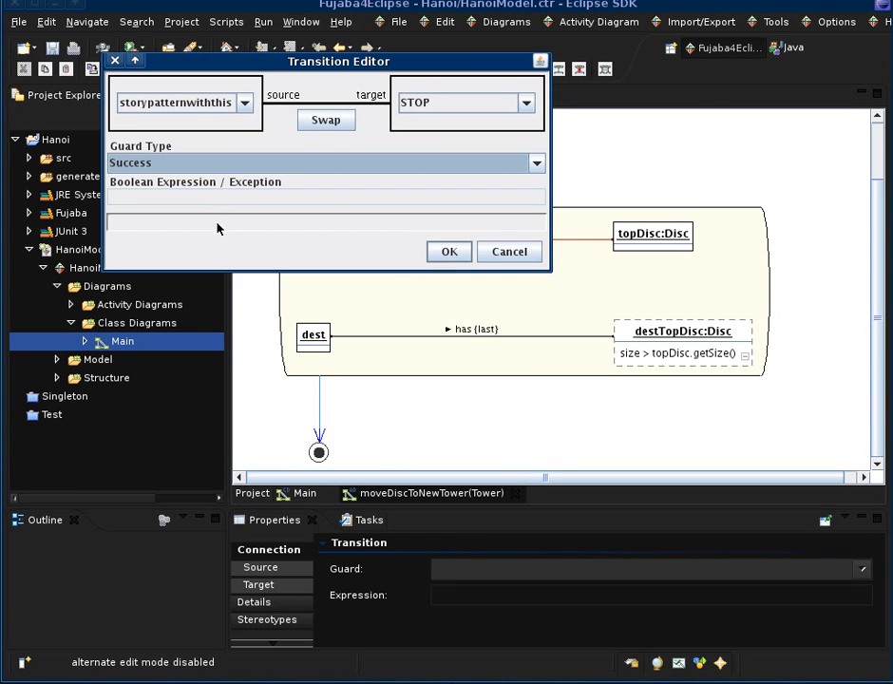
{"action": "left_click", "coordinate": [449, 252]}
Set the return object of the success branch's stop activity to true
{"action": "left_click", "coordinate": [320, 452]}
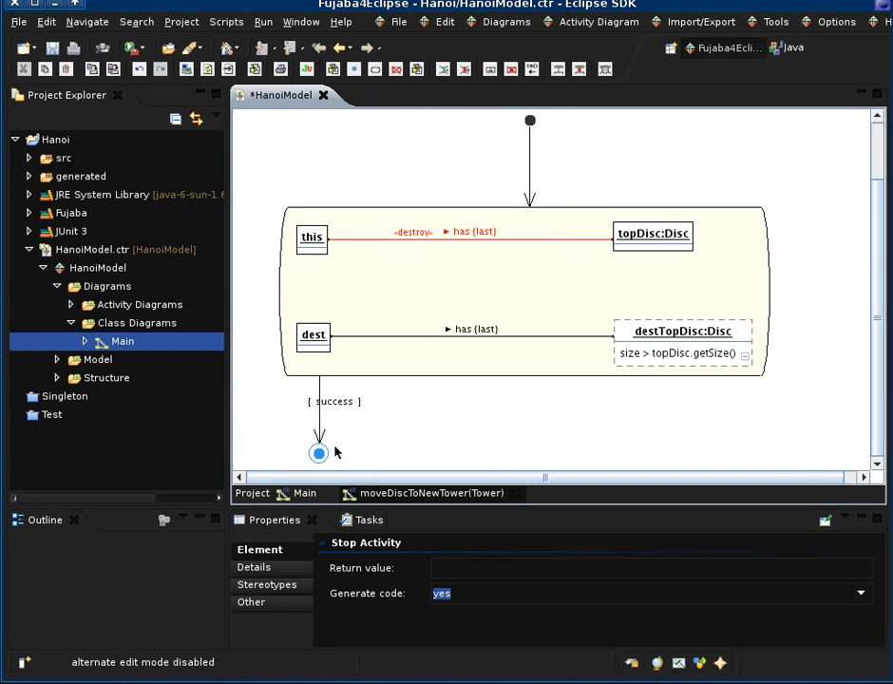
{"action": "right_click", "coordinate": [315, 458]}
{"action": "left_click", "coordinate": [323, 467]}
{"action": "type", "text": "true"}
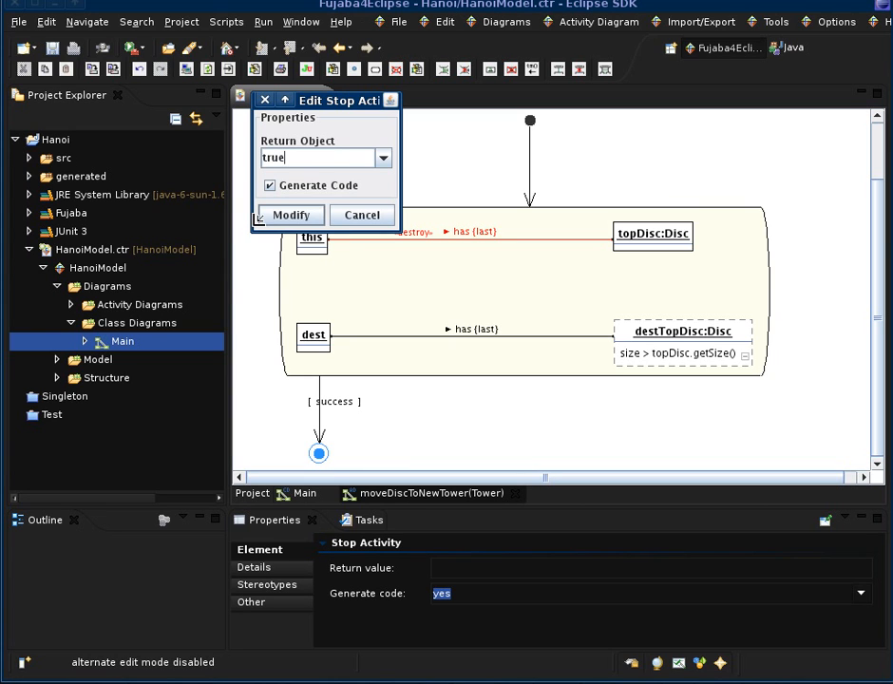
{"action": "left_click", "coordinate": [288, 214]}
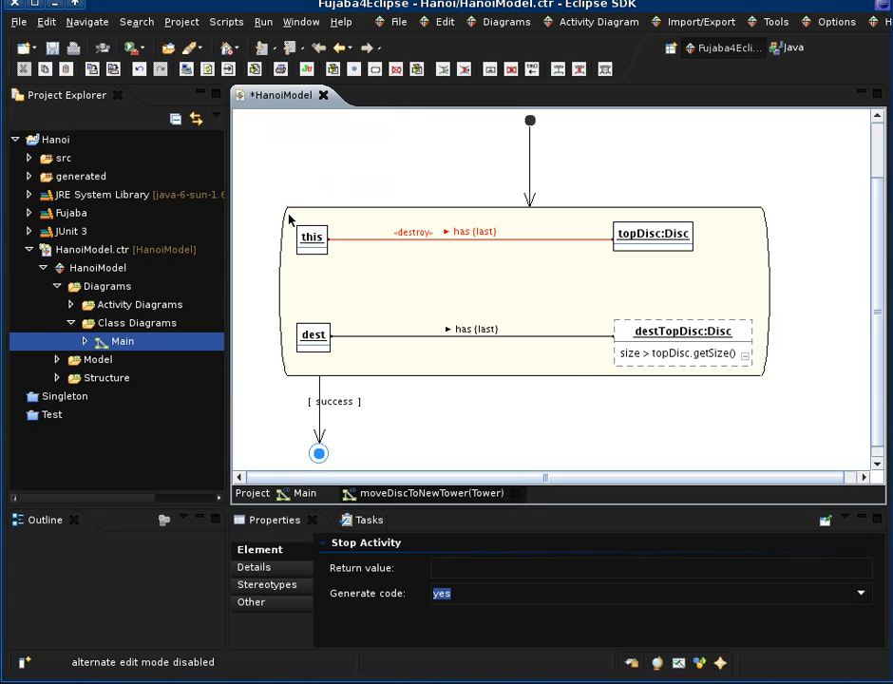
Append a second stop activity to the story pattern for the failure branch and line it up beside the success stop
{"action": "left_click", "coordinate": [574, 374]}
{"action": "right_click", "coordinate": [576, 376]}
{"action": "mouse_move", "coordinate": [750, 393]}
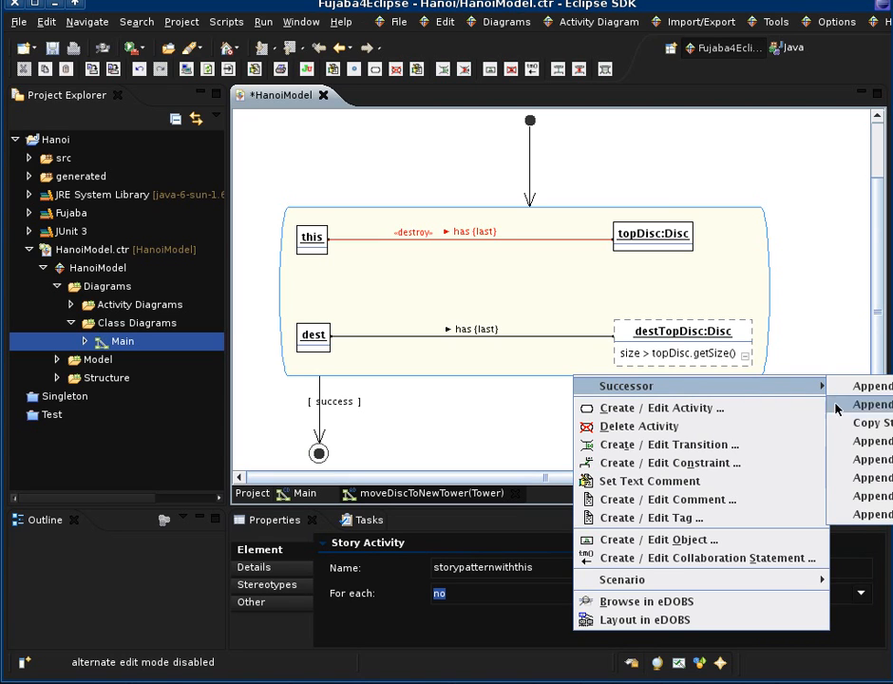
{"action": "left_click", "coordinate": [858, 496]}
{"action": "left_click_drag", "start_coordinate": [299, 447], "coordinate": [577, 450]}
{"action": "left_click", "coordinate": [320, 439]}
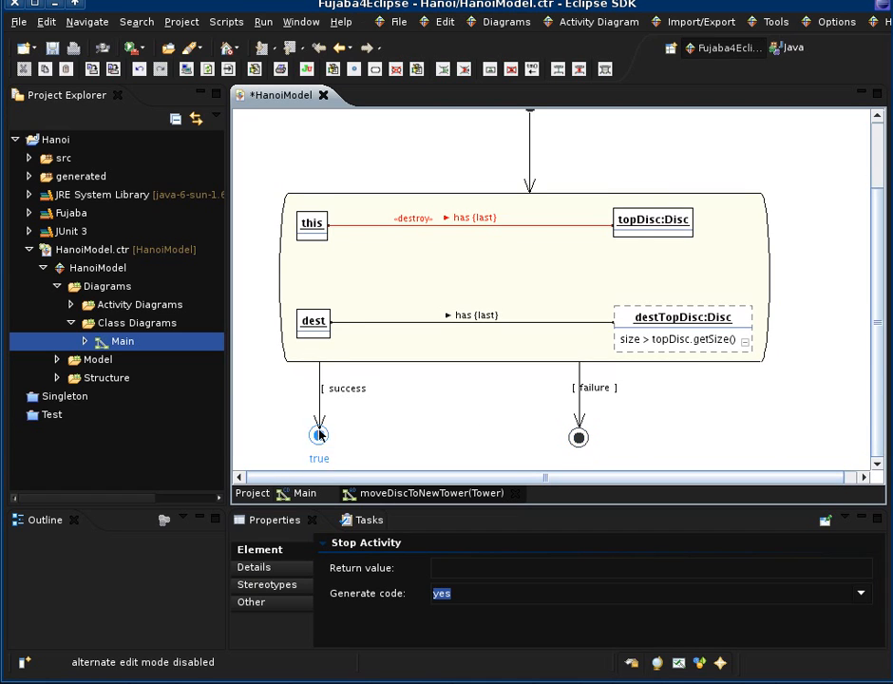
Set the return object of the failure branch's stop activity to false
{"action": "left_click", "coordinate": [576, 437]}
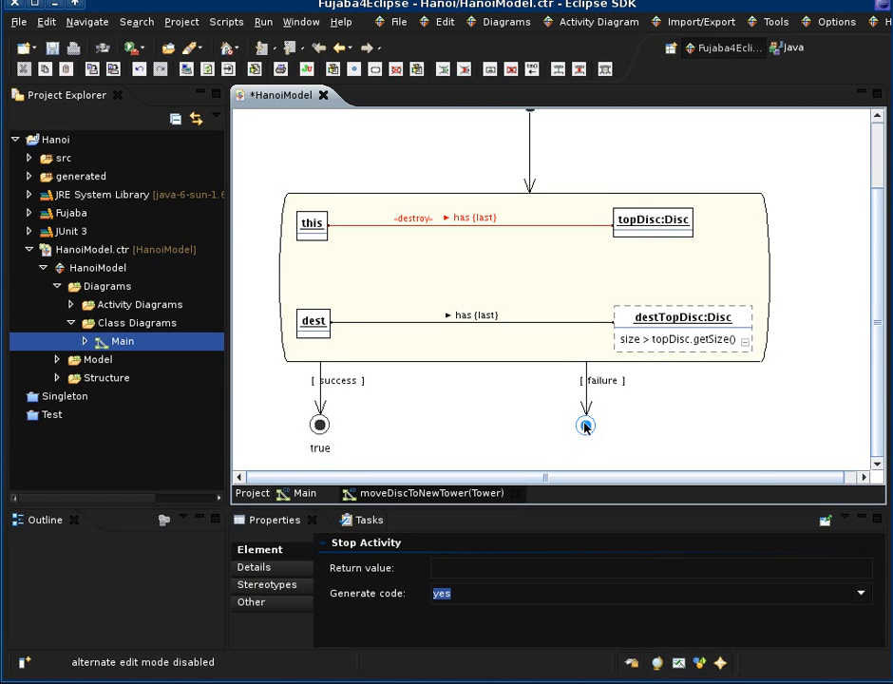
{"action": "right_click", "coordinate": [581, 433]}
{"action": "left_click", "coordinate": [613, 437]}
{"action": "type", "text": "false"}
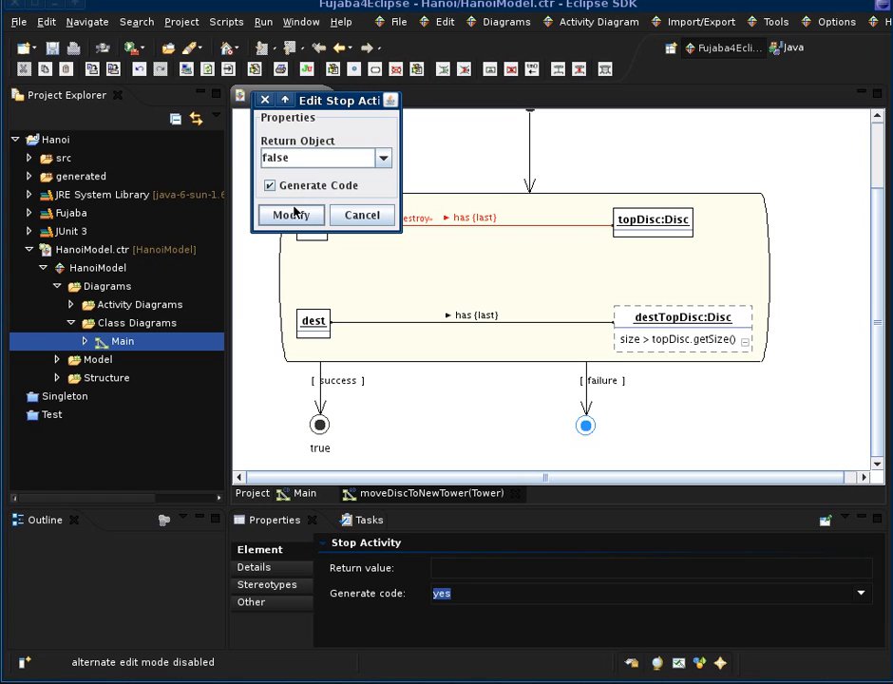
{"action": "left_click", "coordinate": [295, 217]}
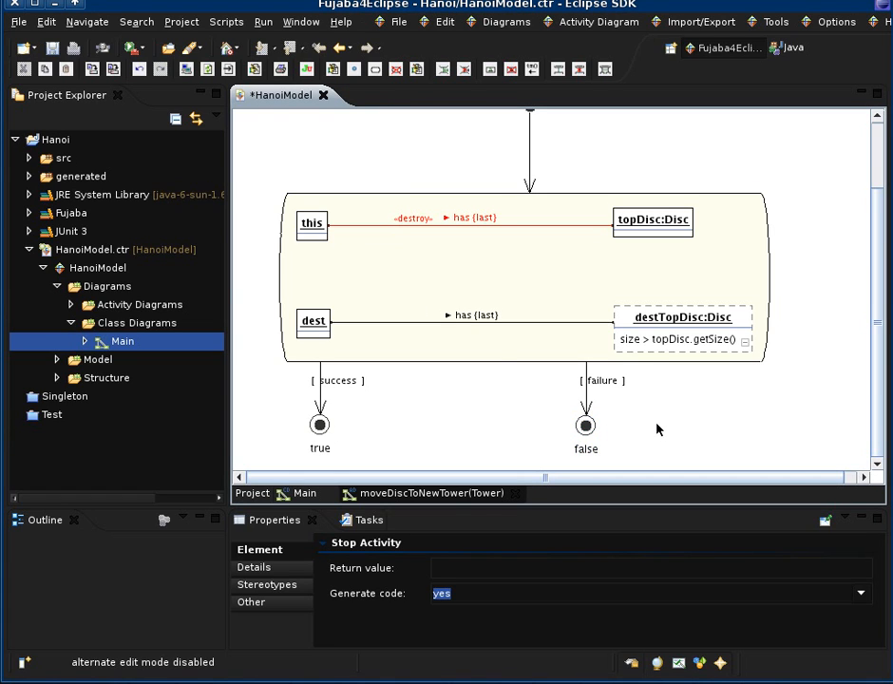
Link dest to topDisc through the has association with multilink type Last and the Create modifier
{"action": "scroll", "coordinate": [657, 399], "scroll_direction": "up", "scroll_amount": 2}
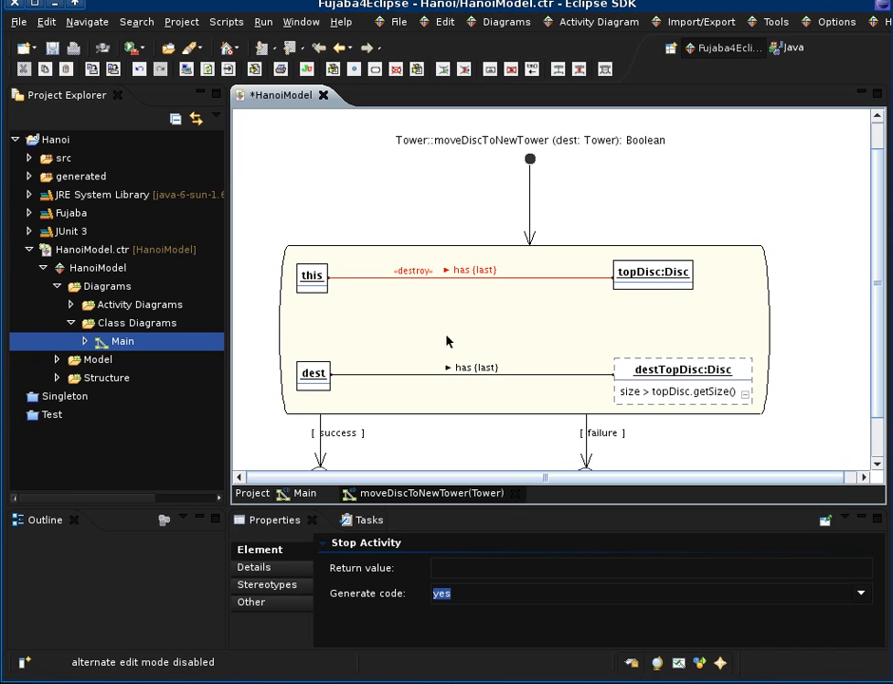
{"action": "left_click", "coordinate": [633, 273]}
{"action": "right_click", "coordinate": [307, 375]}
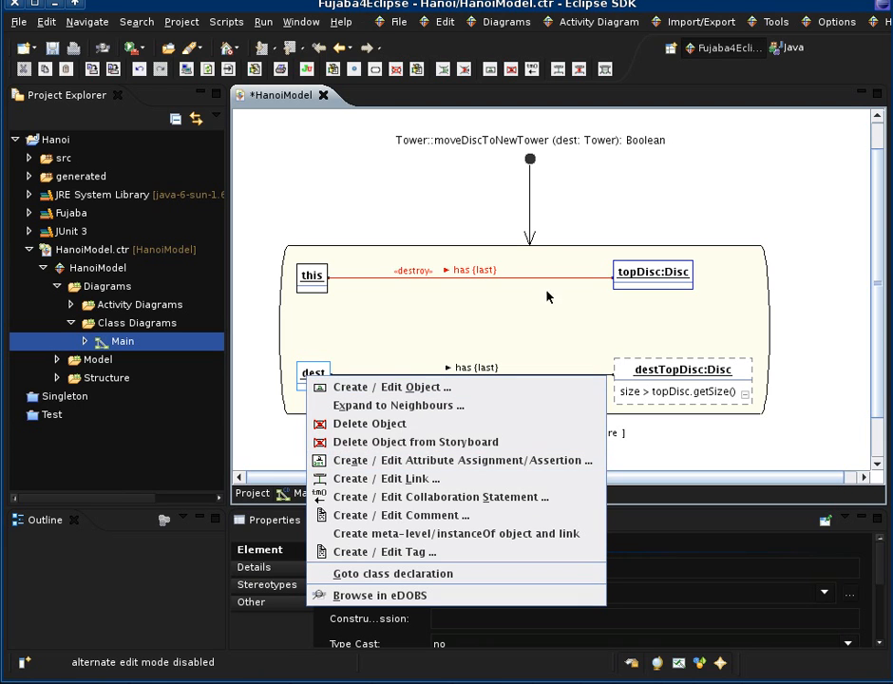
{"action": "left_click", "coordinate": [385, 478]}
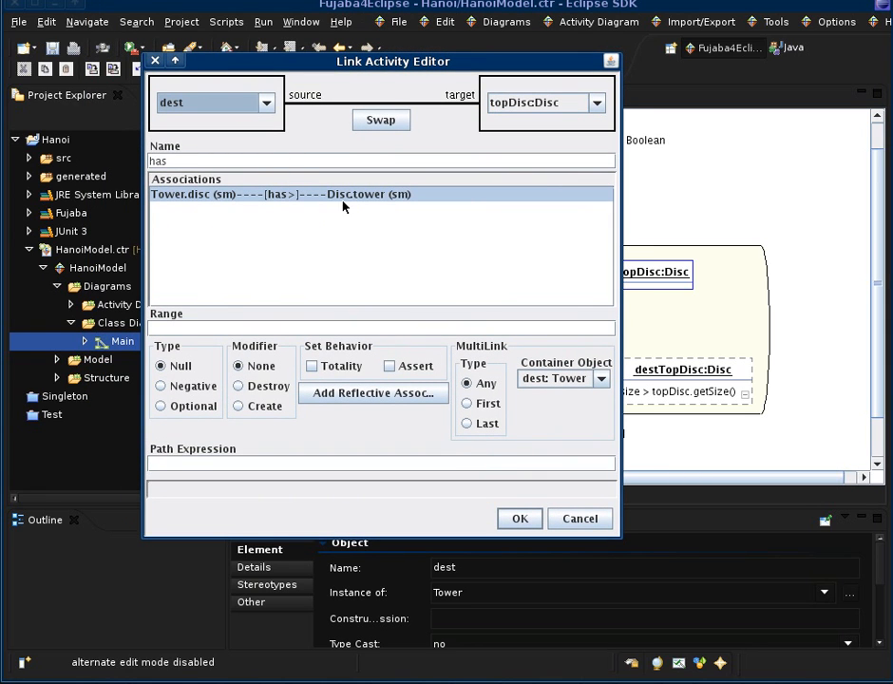
{"action": "left_click", "coordinate": [467, 424]}
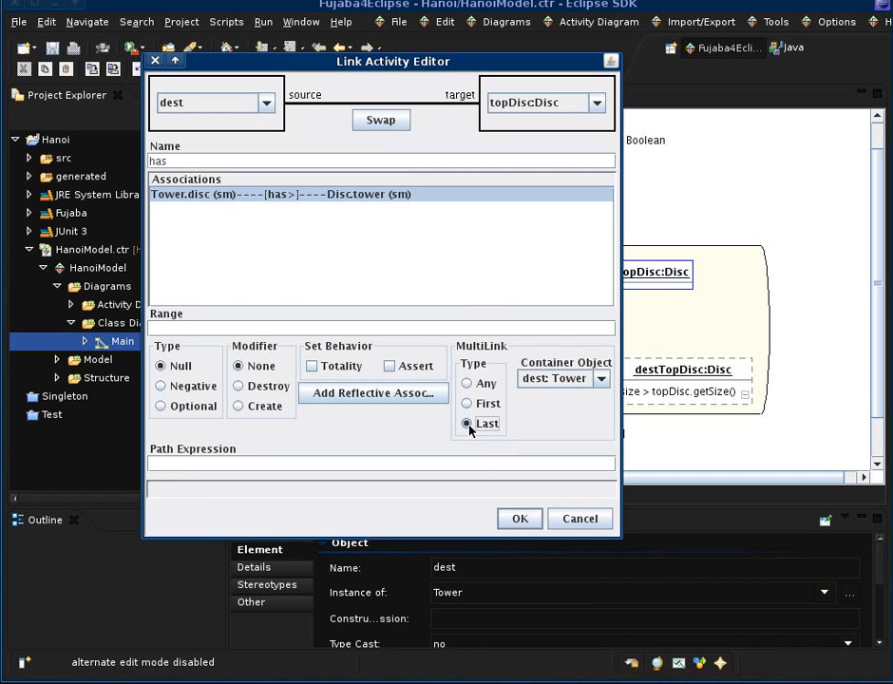
{"action": "left_click", "coordinate": [239, 407]}
{"action": "left_click", "coordinate": [517, 518]}
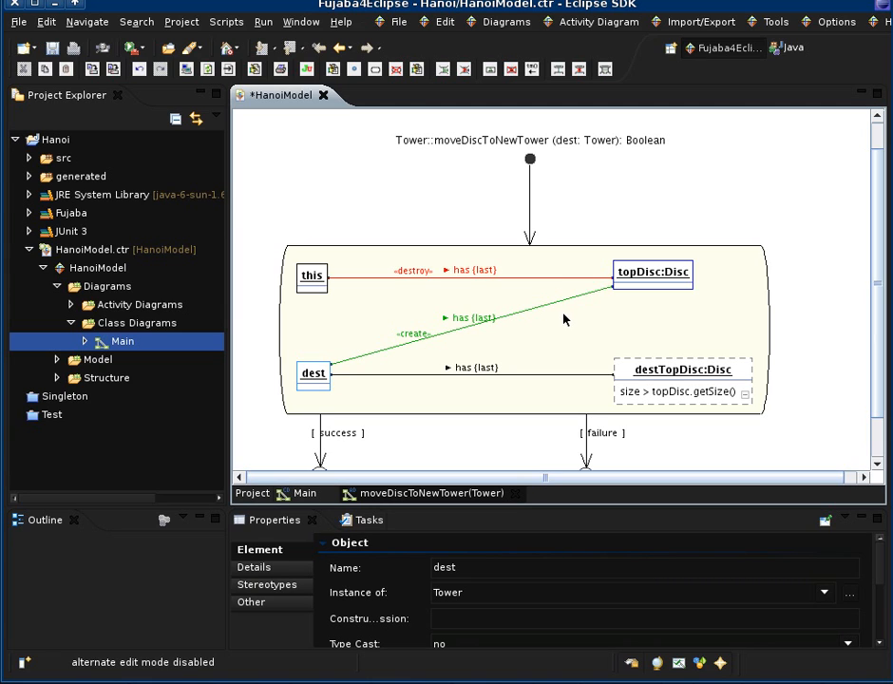
Save the Hanoi model with the completed moveDiscToNewTower diagram
{"action": "scroll", "coordinate": [798, 294], "scroll_direction": "down", "scroll_amount": 2}
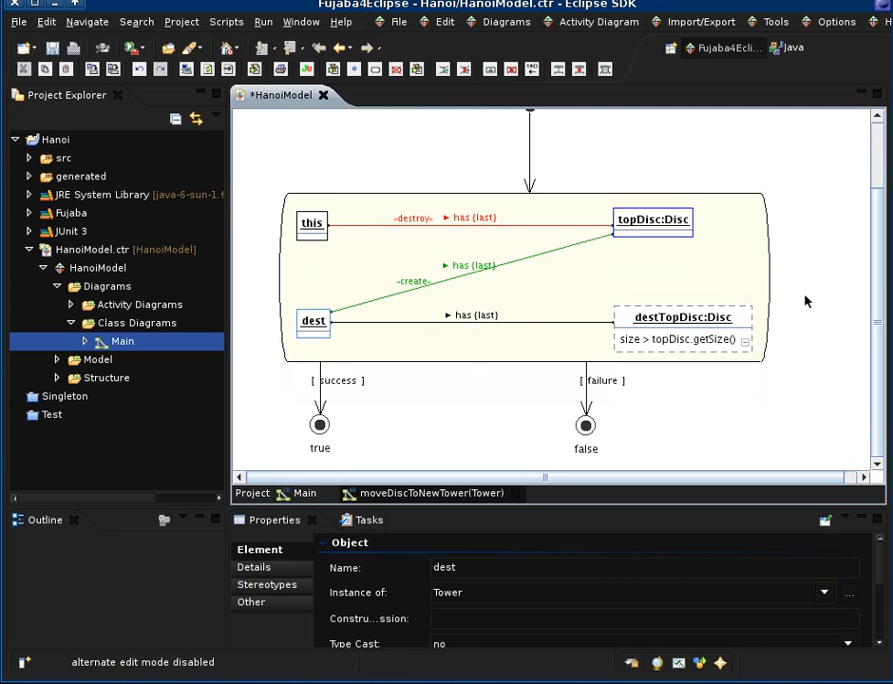
{"action": "scroll", "coordinate": [817, 320], "scroll_direction": "up", "scroll_amount": 2}
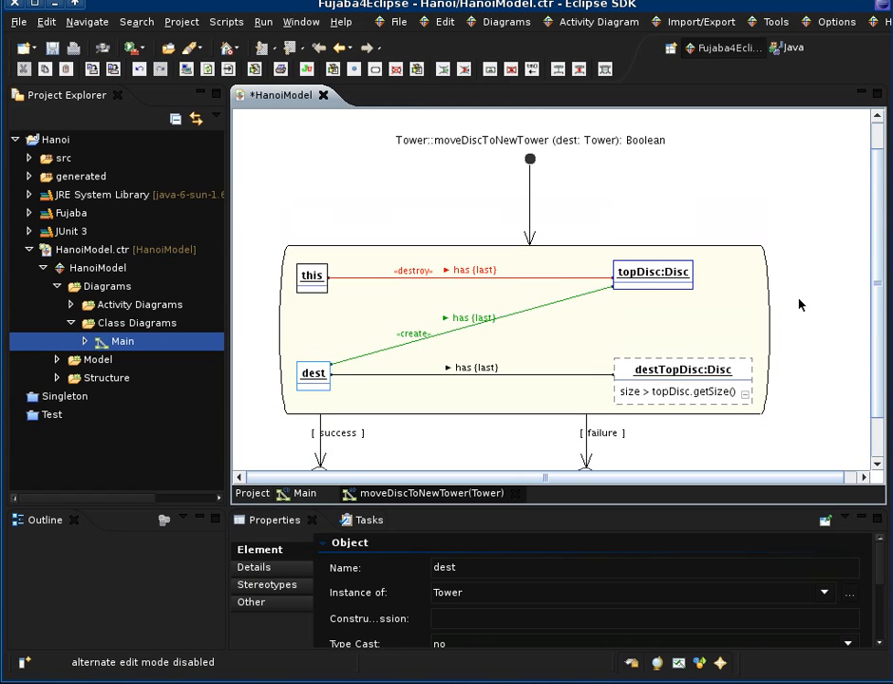
{"action": "key", "text": "ctrl+s"}
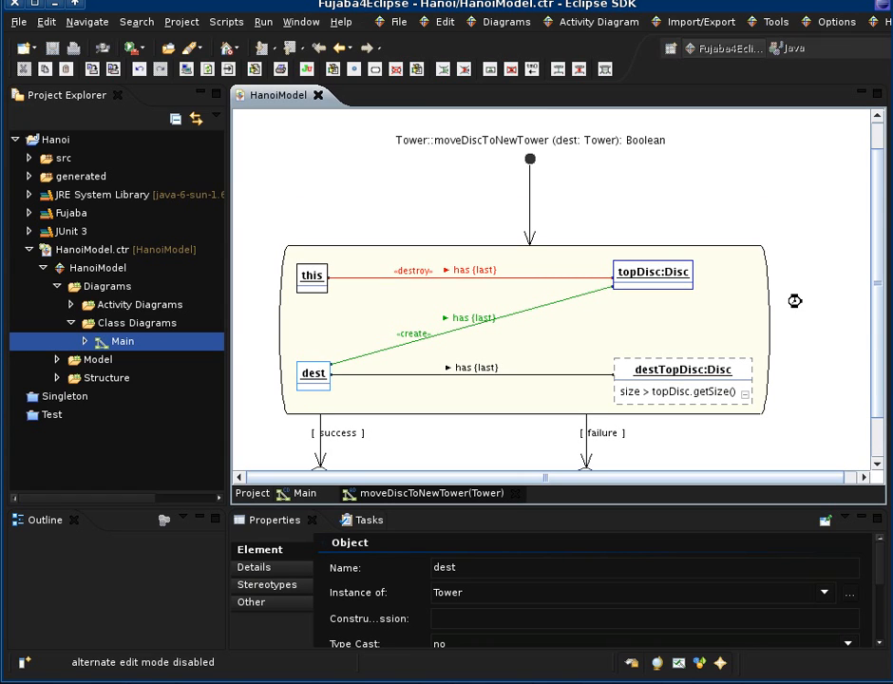